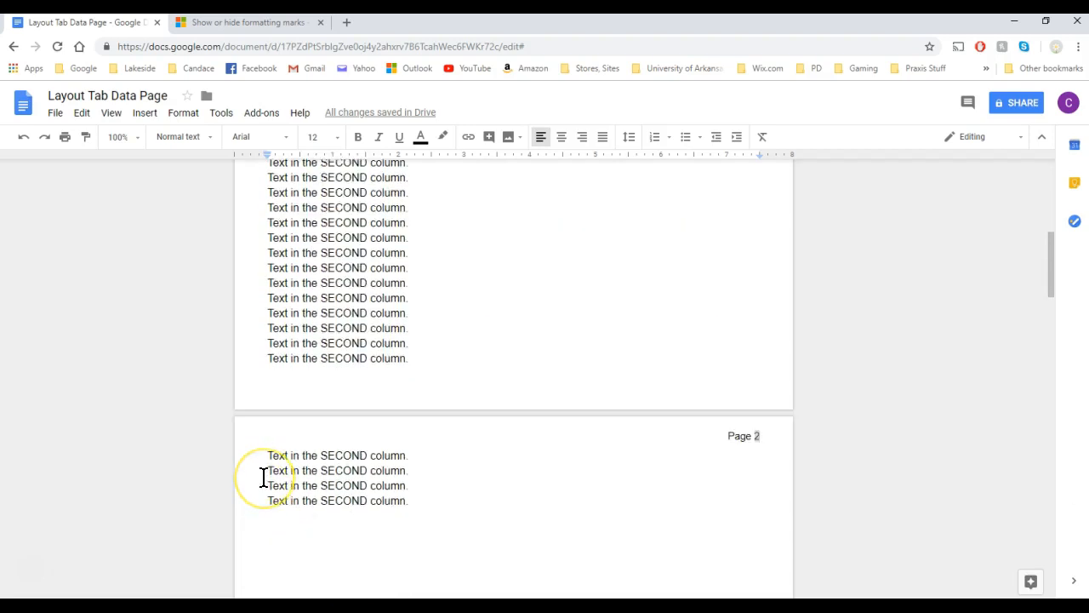
Review the assignment's opening instructions and the Office support article on showing or hiding formatting marks
scroll(263, 478, "up", 12)
scroll(266, 476, "up", 1)
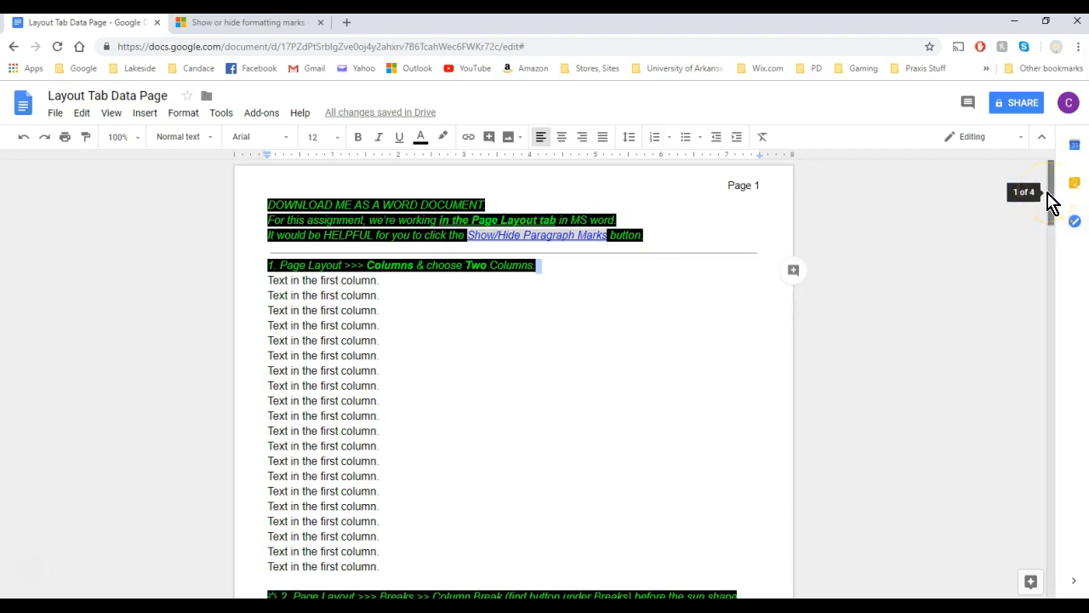
left_click_drag(1049, 198, 1070, 158)
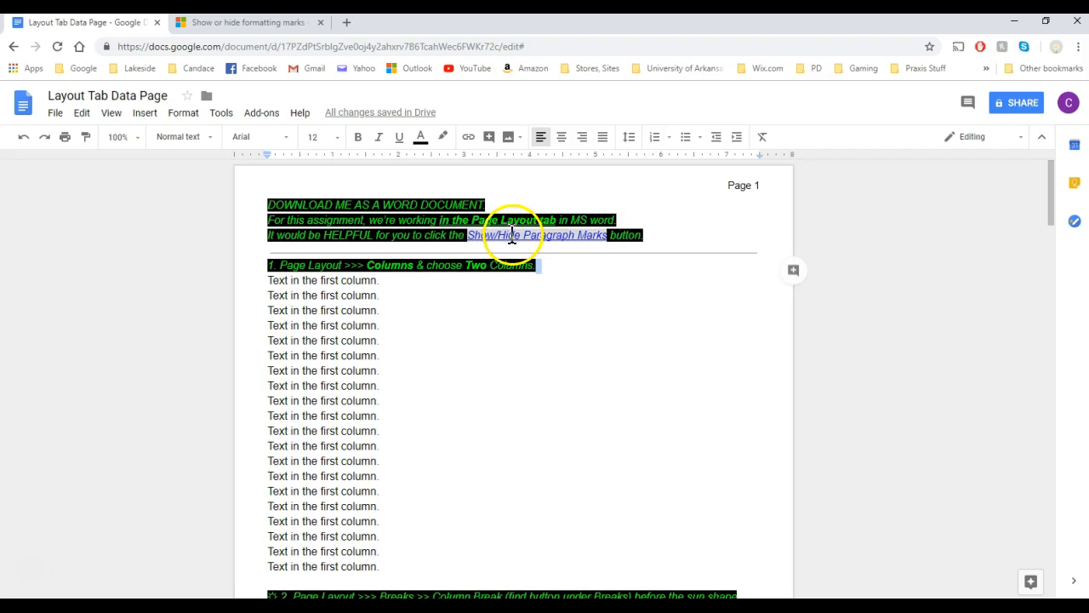
left_click(506, 238)
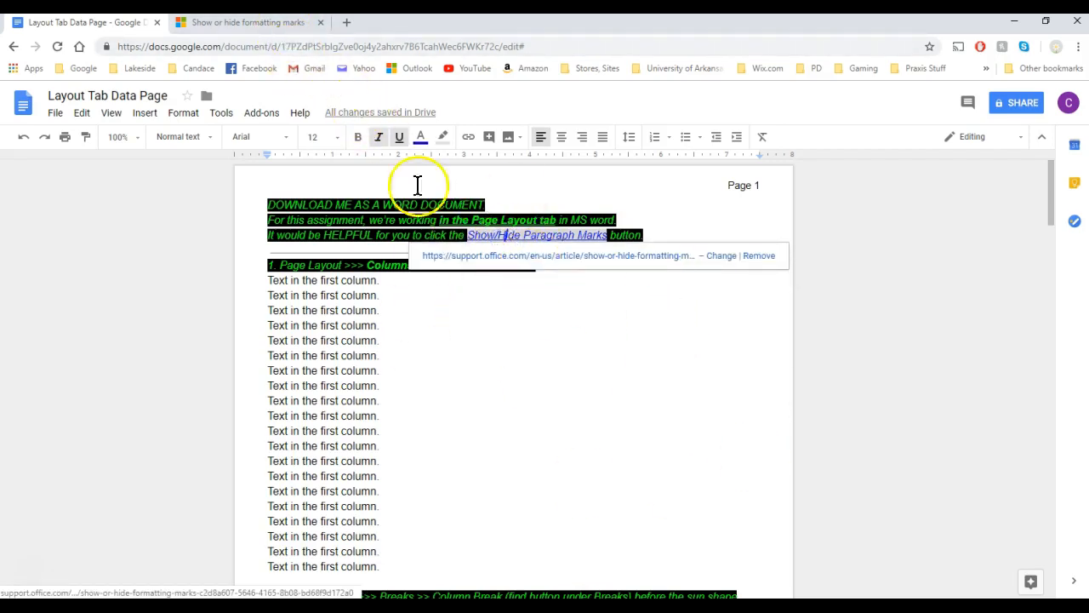
left_click(234, 26)
left_click(239, 322)
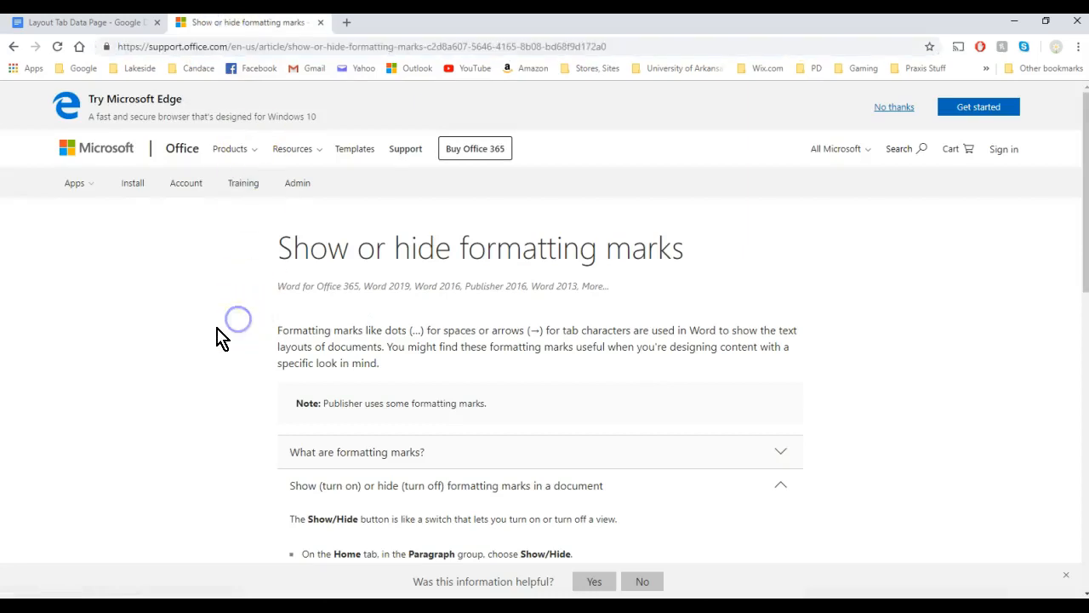
scroll(217, 336, "down", 2)
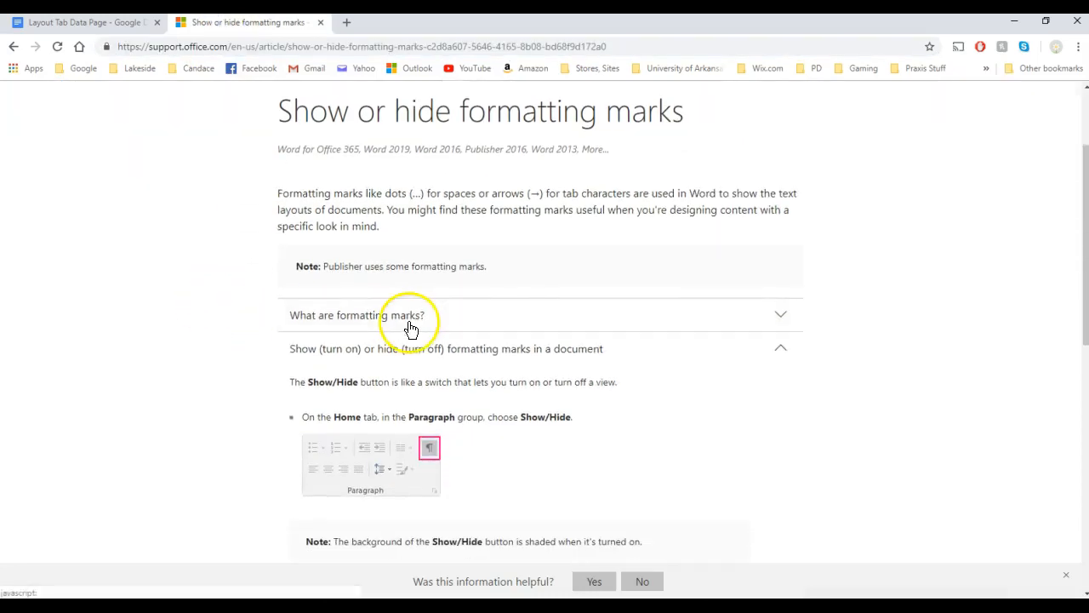
scroll(323, 345, "down", 1)
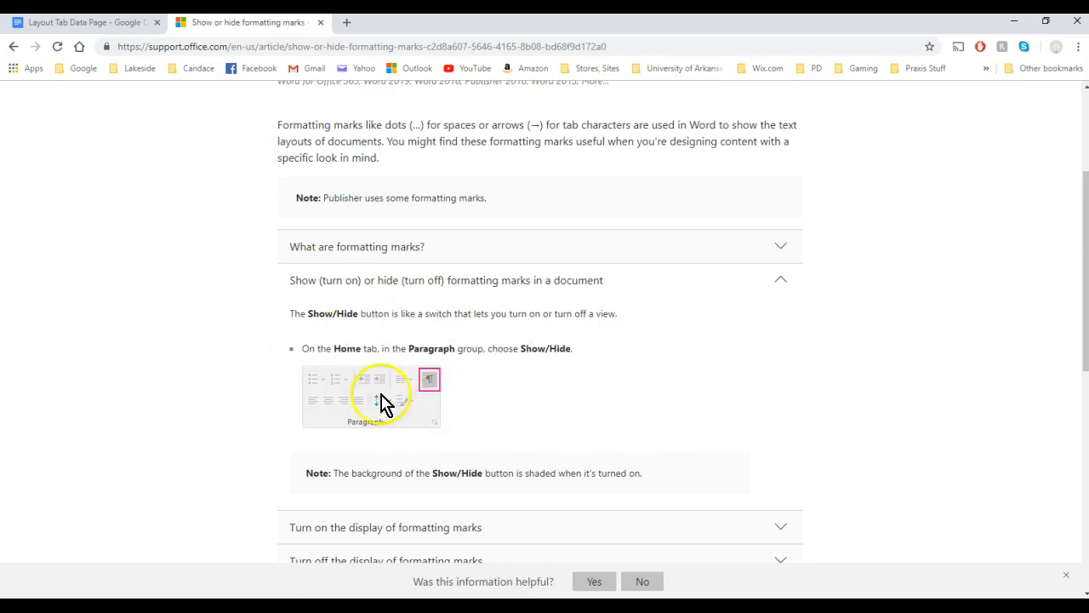
scroll(340, 383, "down", 1)
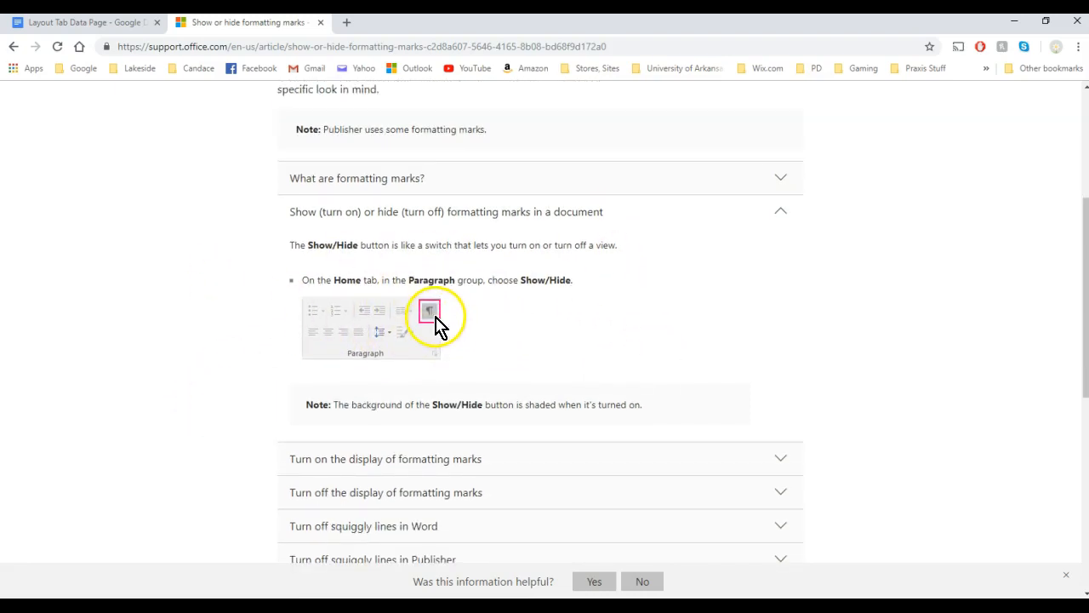
Return to the Layout Tab Data Page document and download it in Microsoft Word (.docx) format
left_click(128, 26)
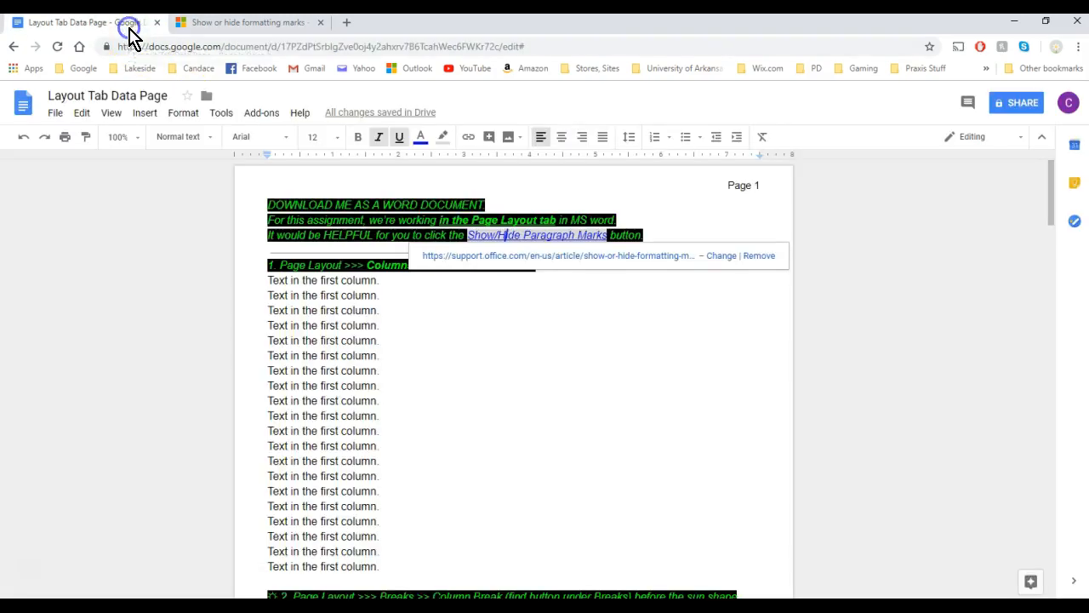
left_click(383, 265)
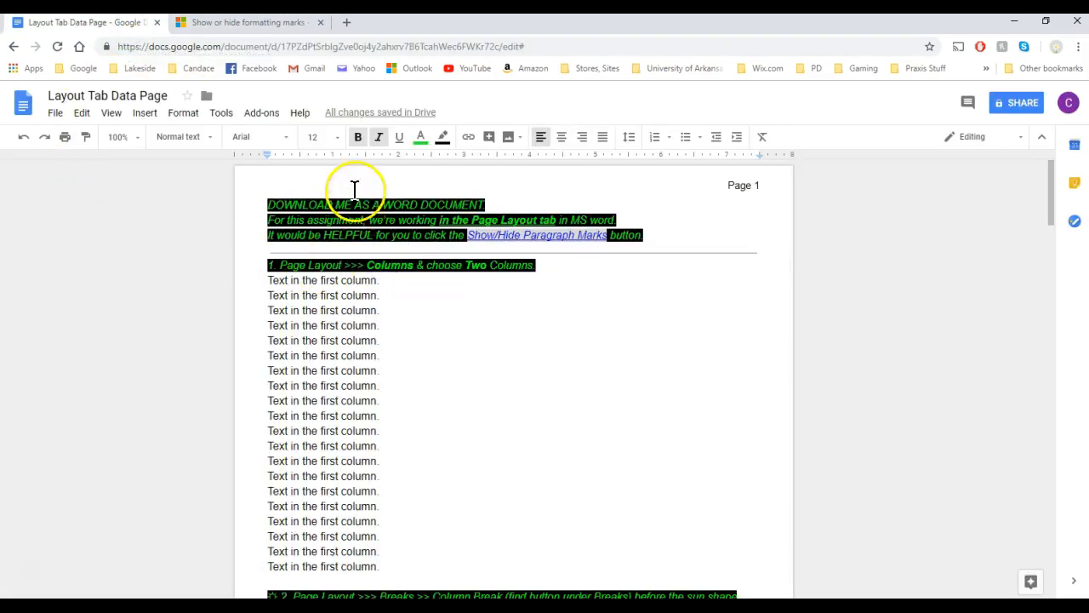
left_click(56, 115)
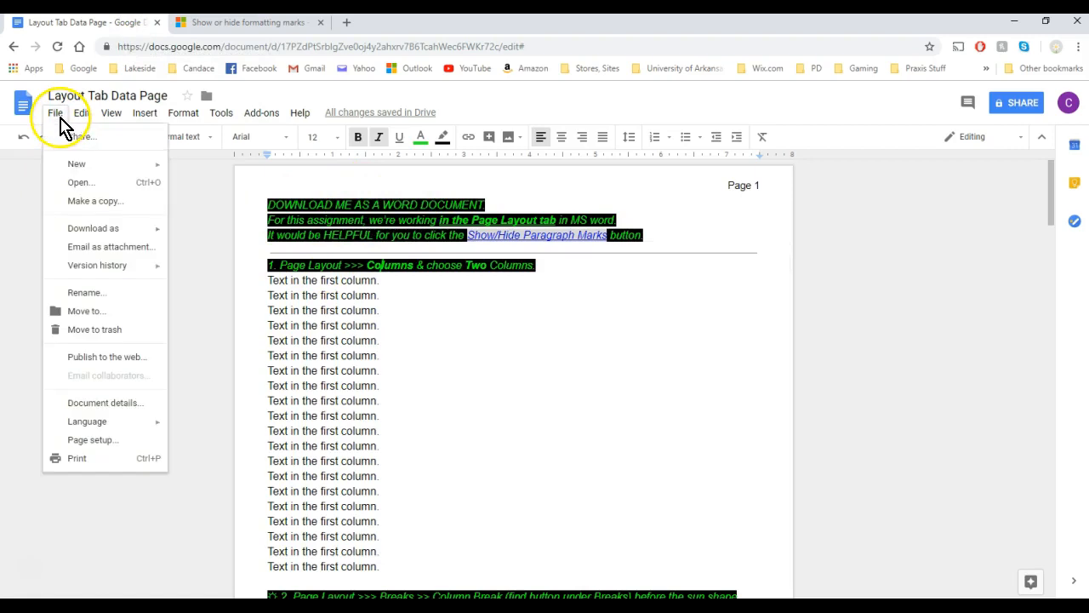
mouse_move(142, 228)
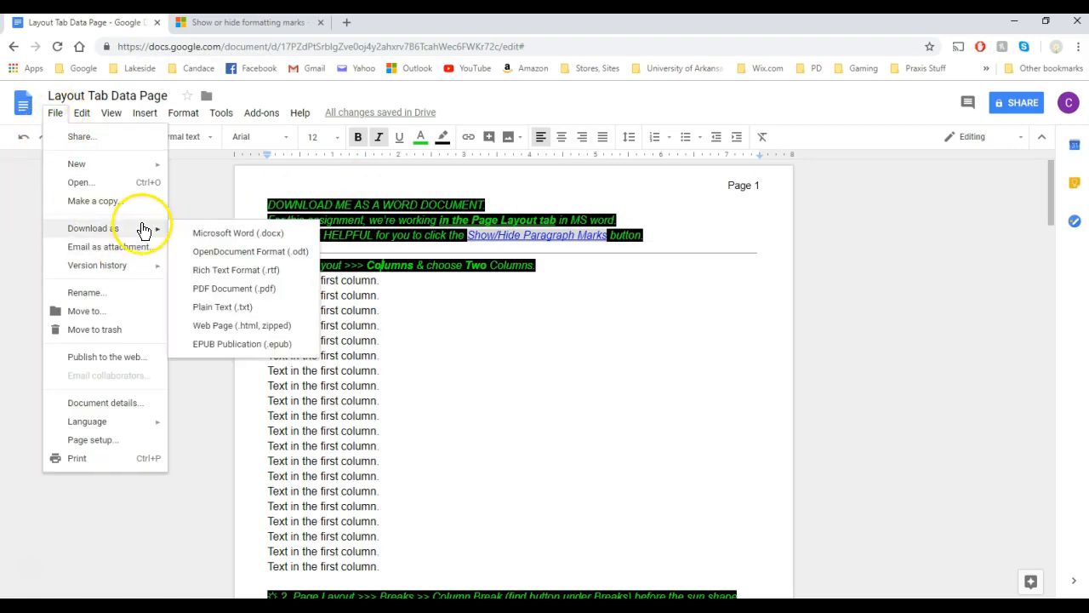
left_click(254, 238)
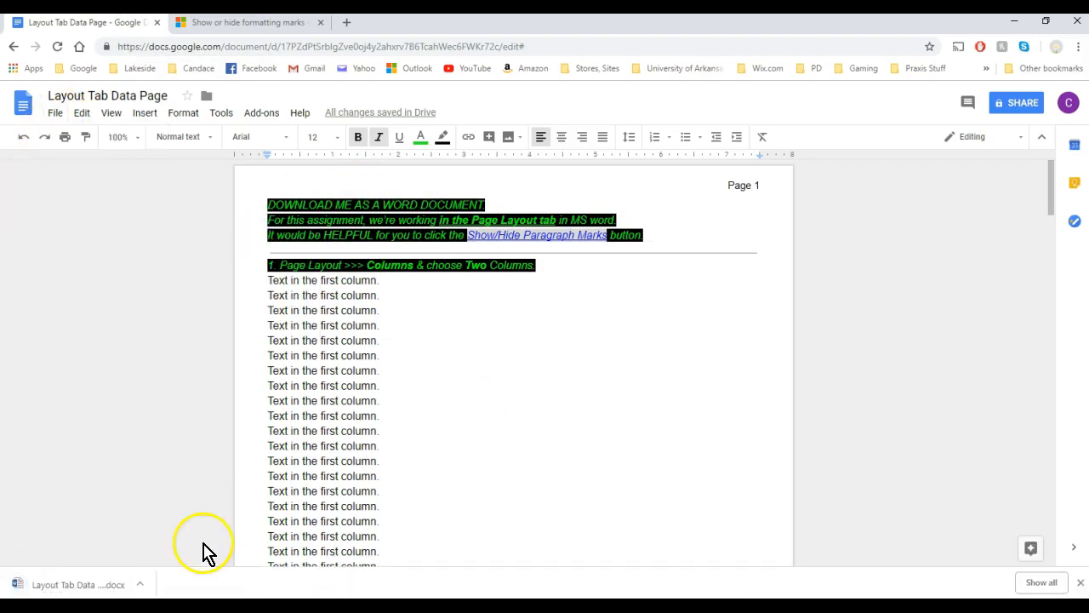
Open the downloaded Layout Tab Data Page file in Word for editing and show its paragraph marks
left_click(96, 584)
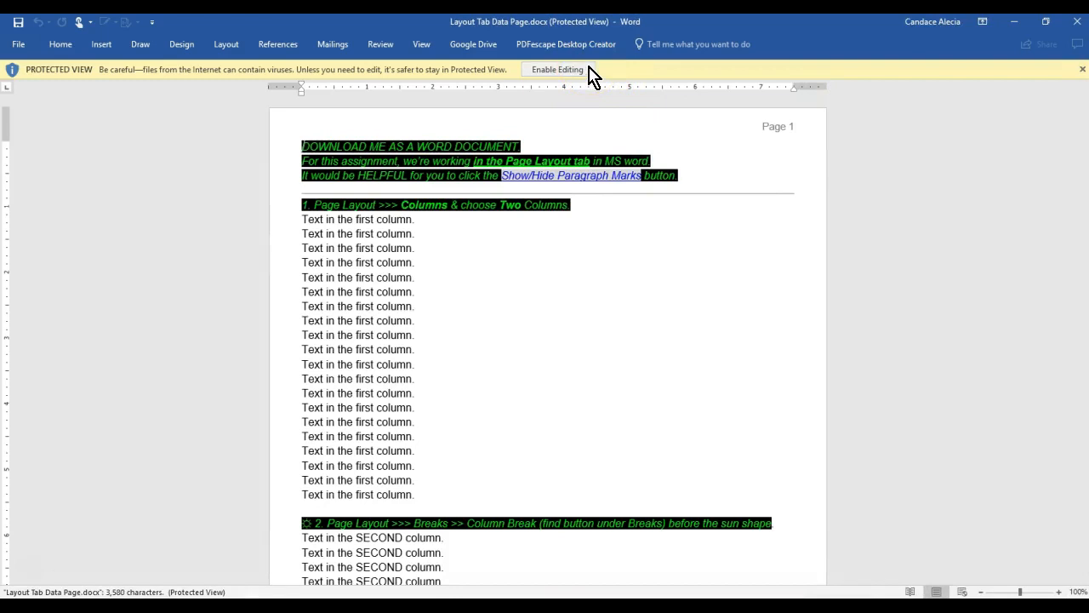
left_click(579, 70)
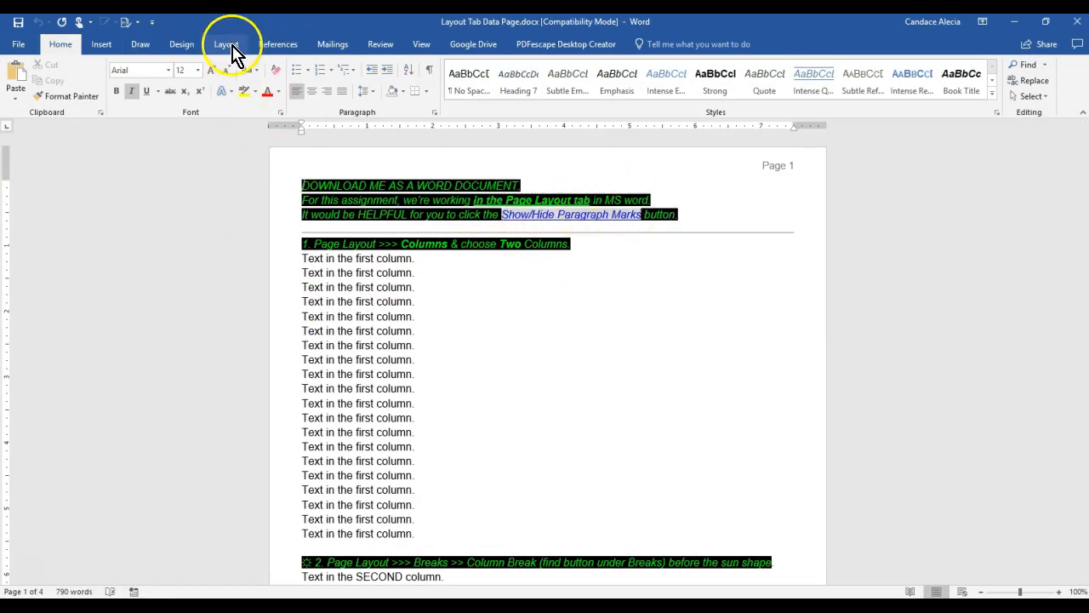
left_click(432, 75)
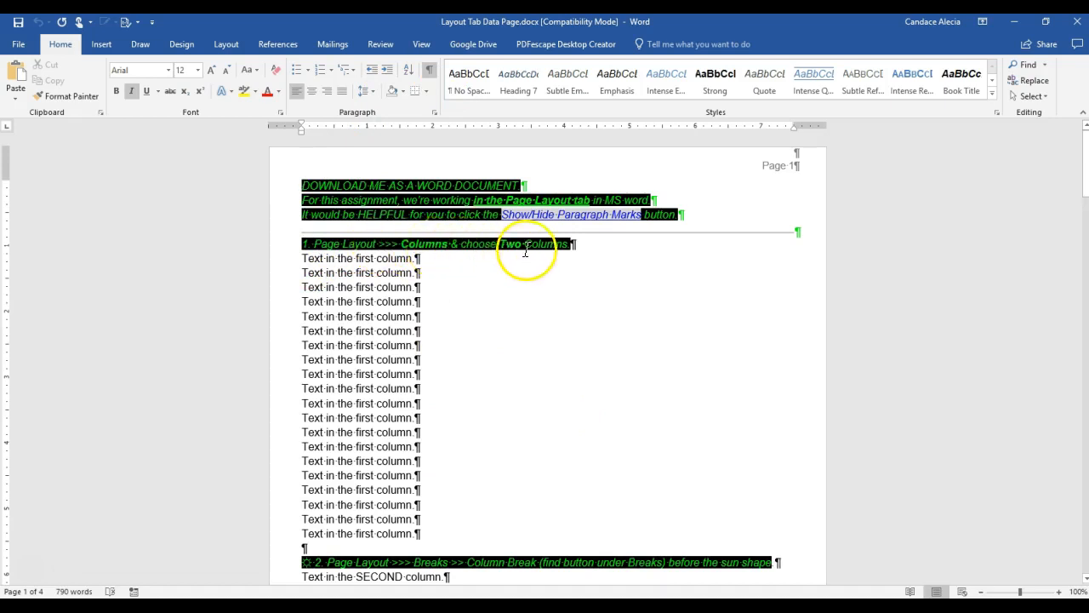
Set the document's text in two columns
left_click(227, 47)
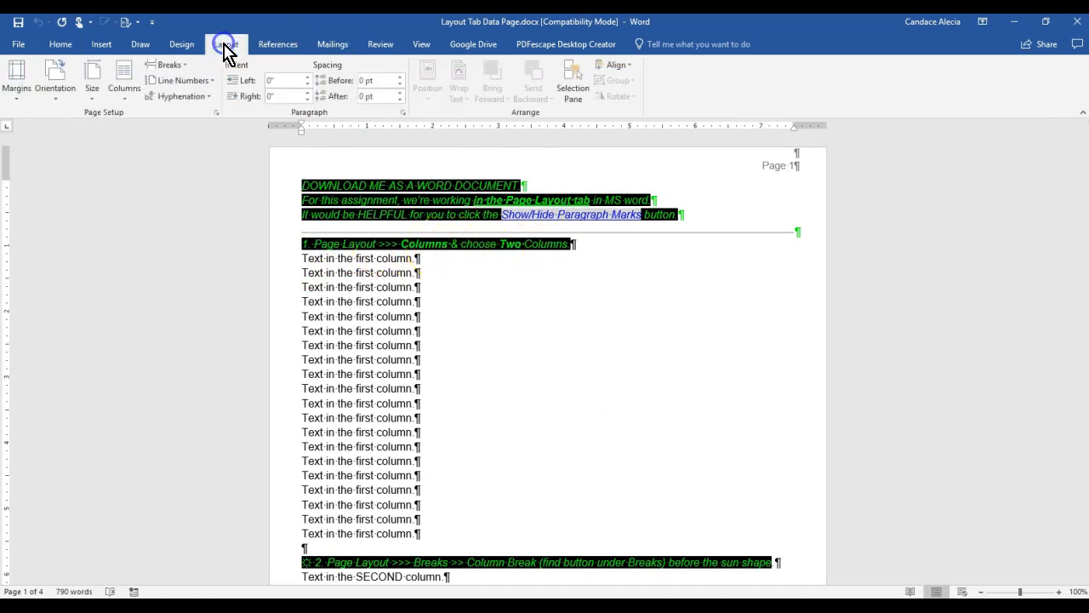
left_click(130, 101)
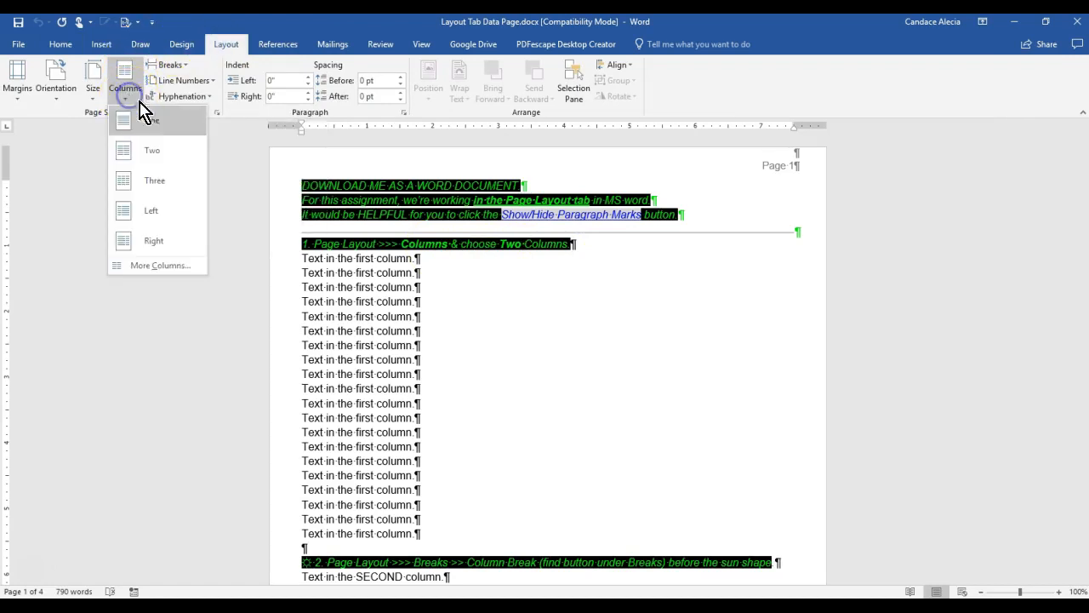
left_click(189, 154)
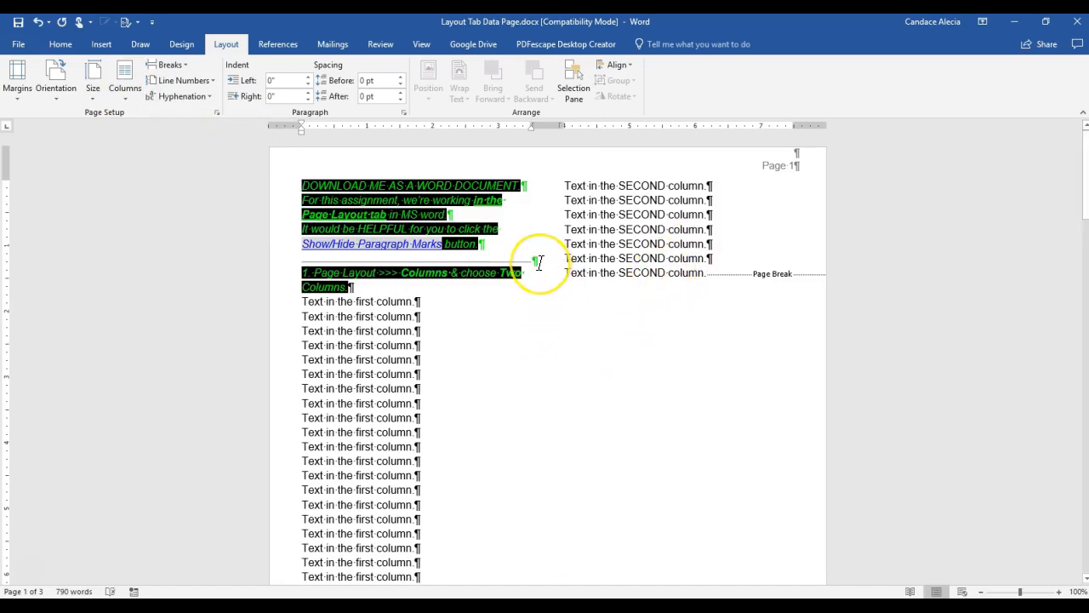
Set the introductory instructions above the horizontal line back to one column and delete the empty paragraph before instruction 1
left_click_drag(404, 259, 263, 185)
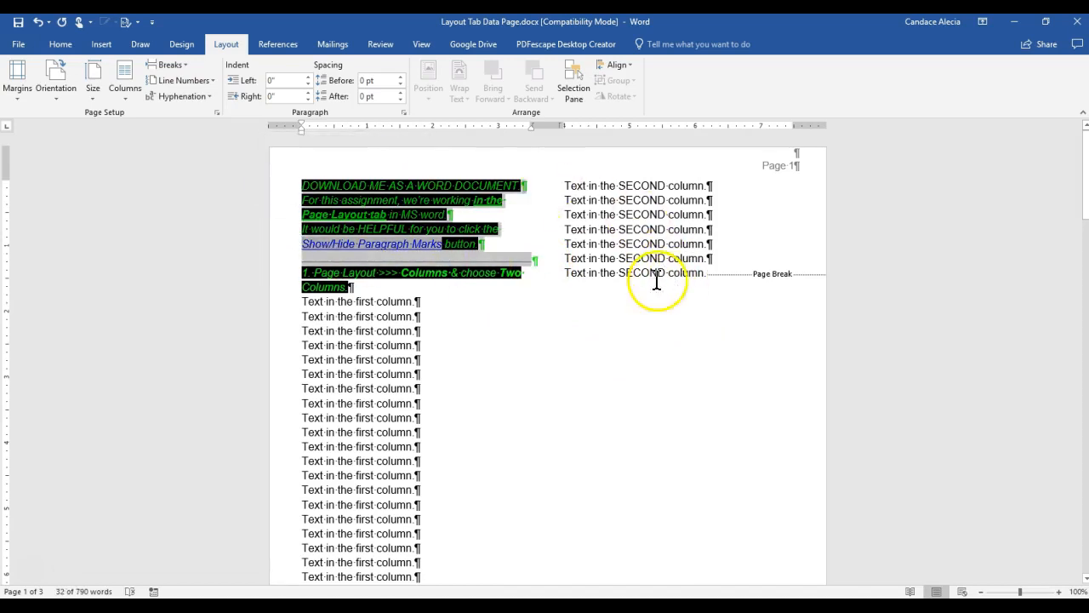
left_click(126, 92)
left_click(132, 134)
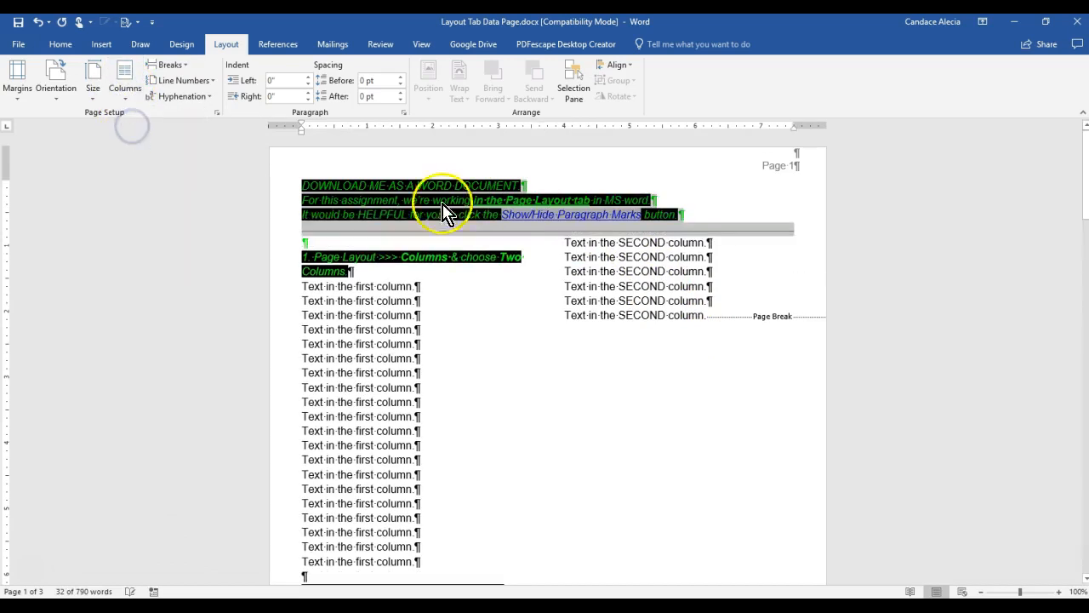
left_click(729, 314)
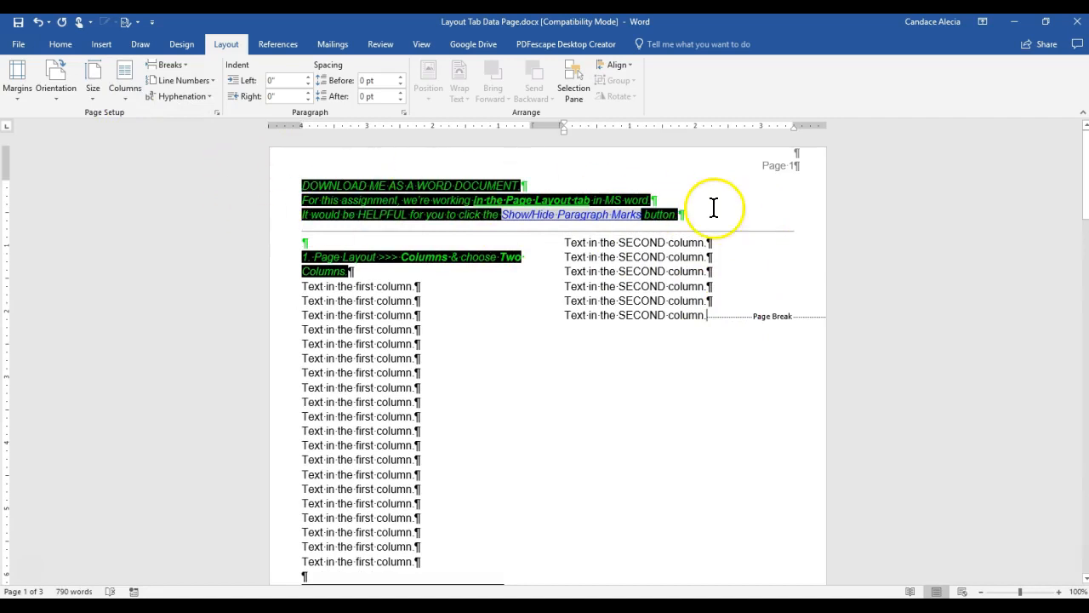
left_click(305, 254)
key("BackSpace")
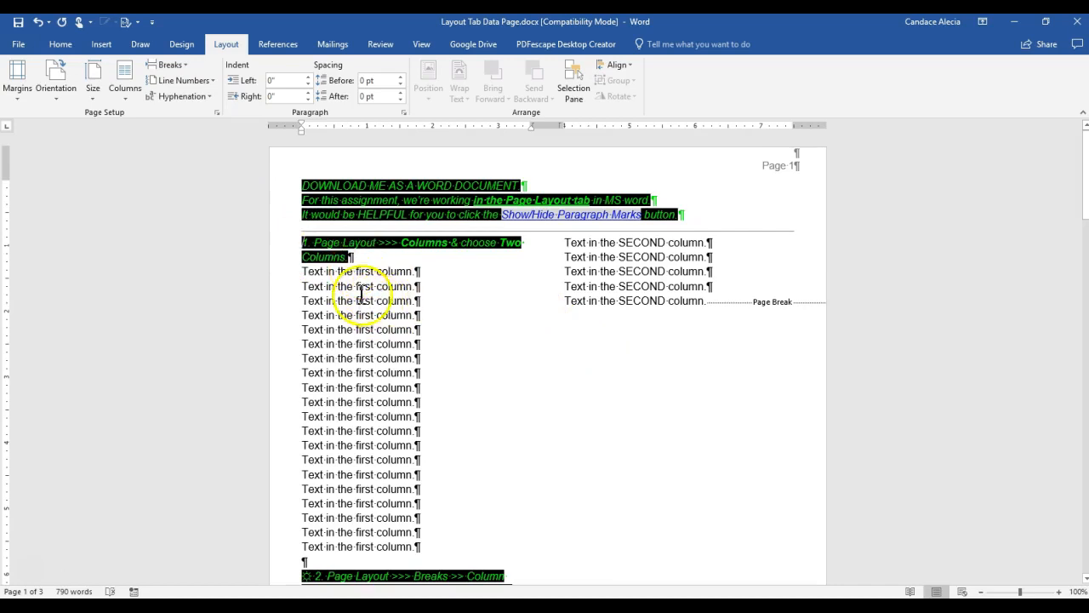
Insert a column break before the sun shape of instruction 2, ahead of the SECOND column text
scroll(587, 289, "down", 1)
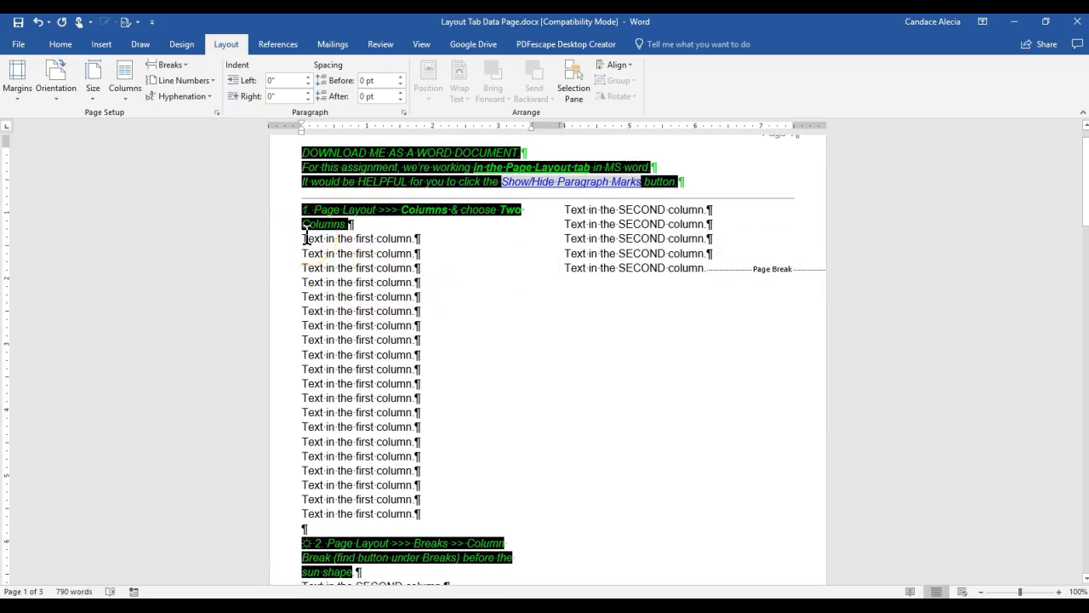
scroll(307, 238, "down", 9)
left_click_drag(312, 291, 468, 443)
left_click(457, 496)
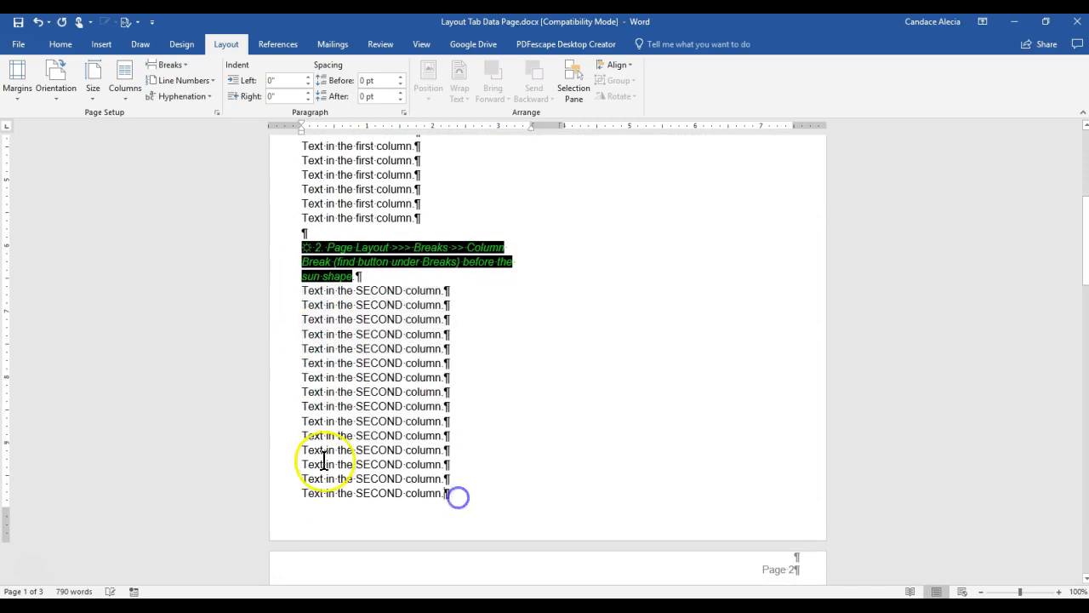
scroll(325, 464, "up", 10)
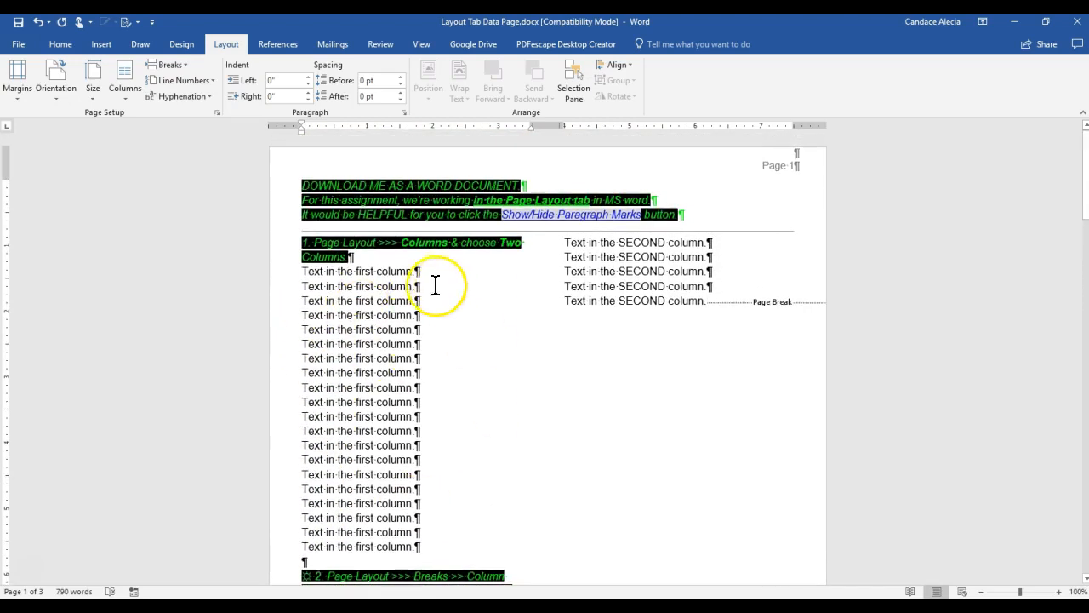
scroll(441, 289, "down", 8)
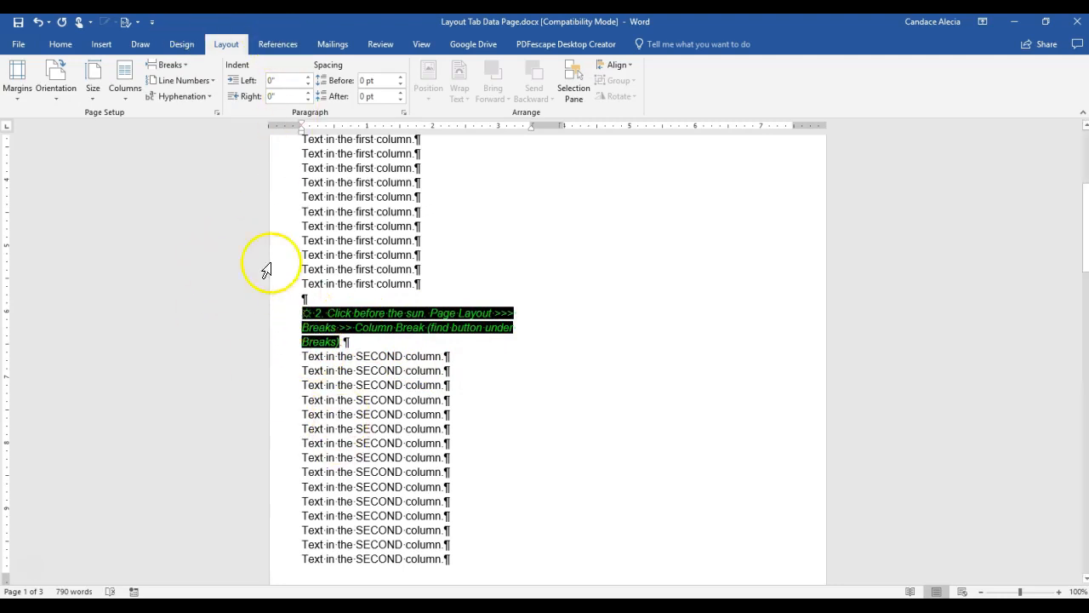
left_click(170, 65)
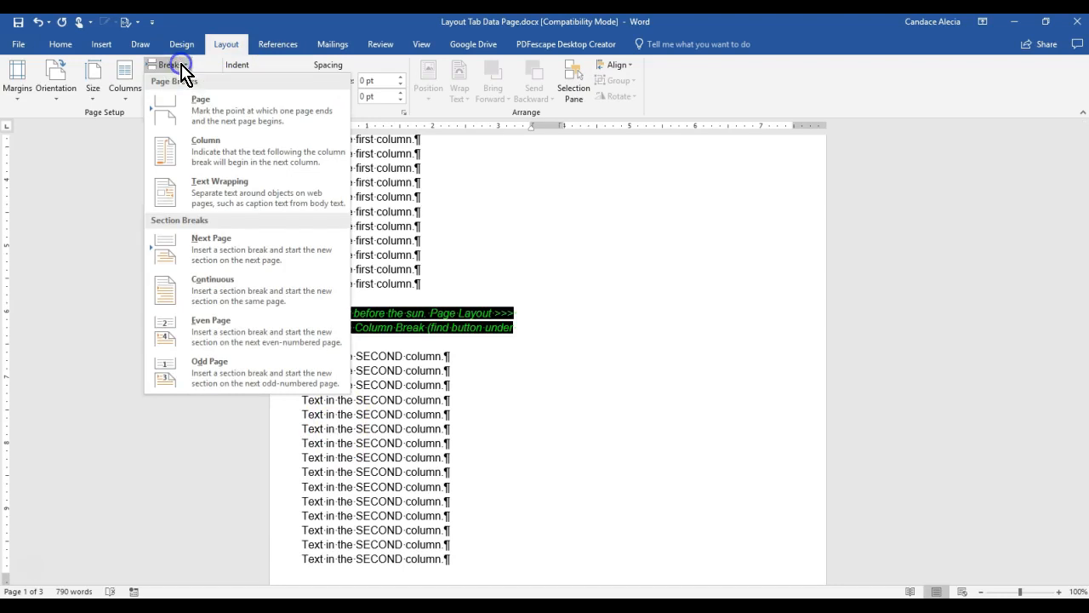
left_click(306, 176)
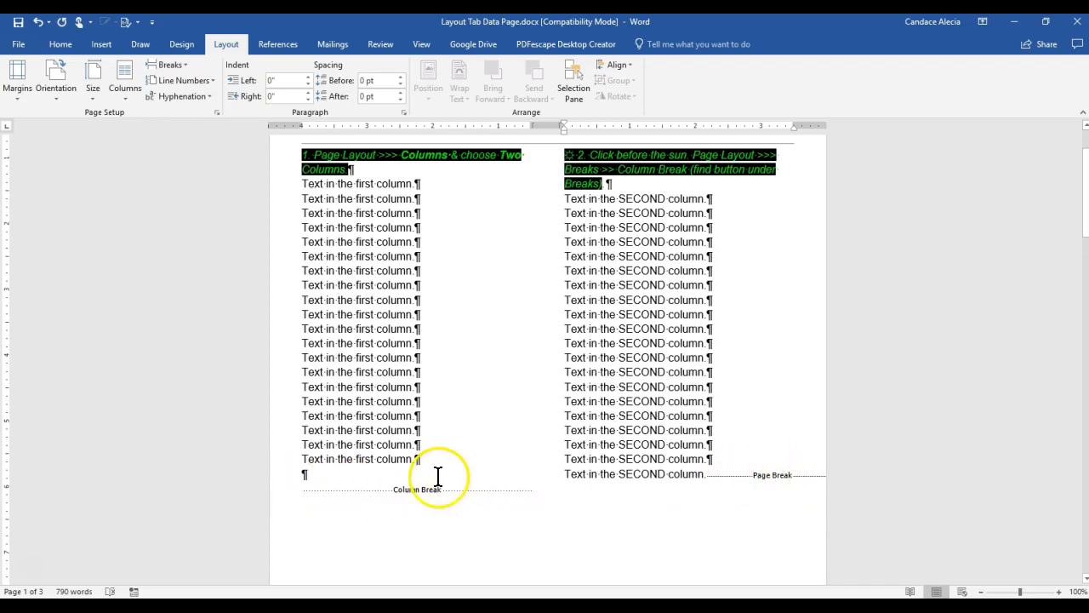
Insert a continuous section break before the sun shape of instruction 3 on page 2
scroll(433, 479, "up", 1)
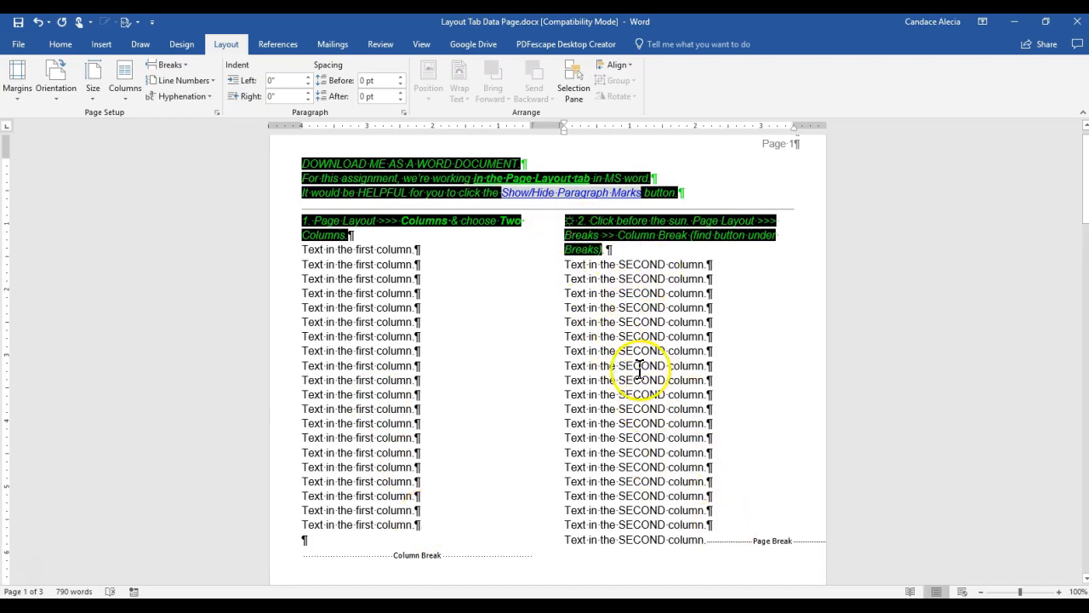
scroll(571, 400, "down", 7)
scroll(613, 401, "down", 8)
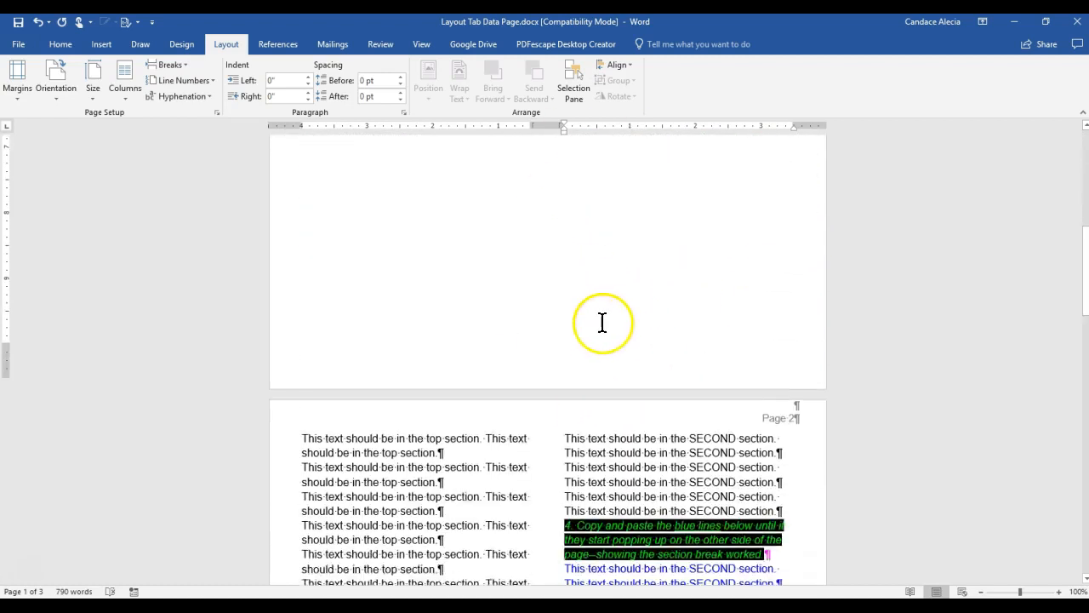
scroll(615, 299, "down", 1)
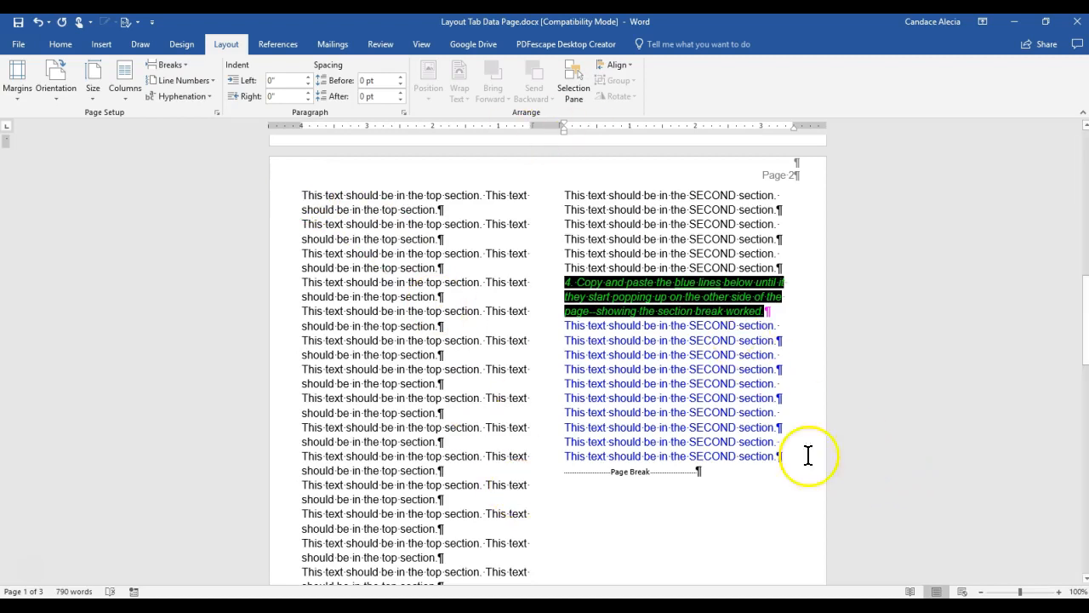
scroll(381, 352, "down", 3)
scroll(380, 353, "down", 4)
left_click(303, 436)
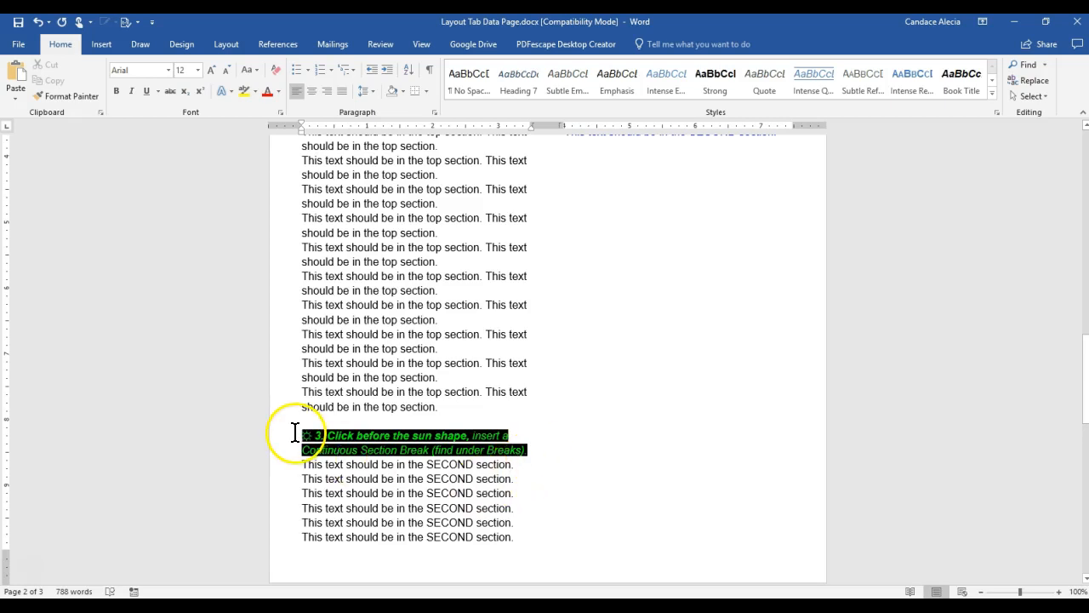
left_click(241, 48)
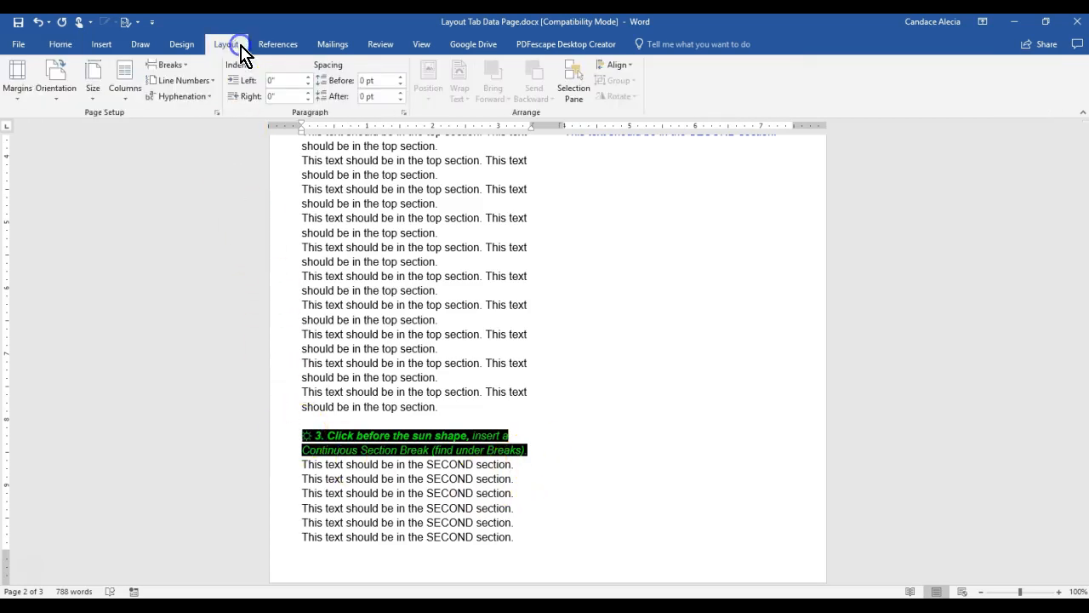
left_click(184, 74)
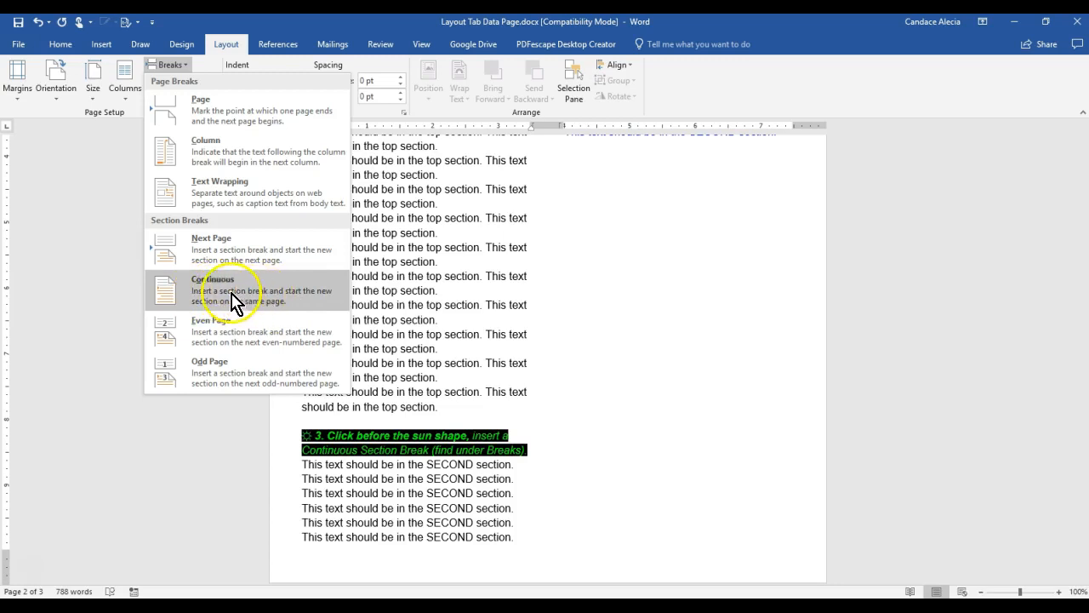
left_click(313, 298)
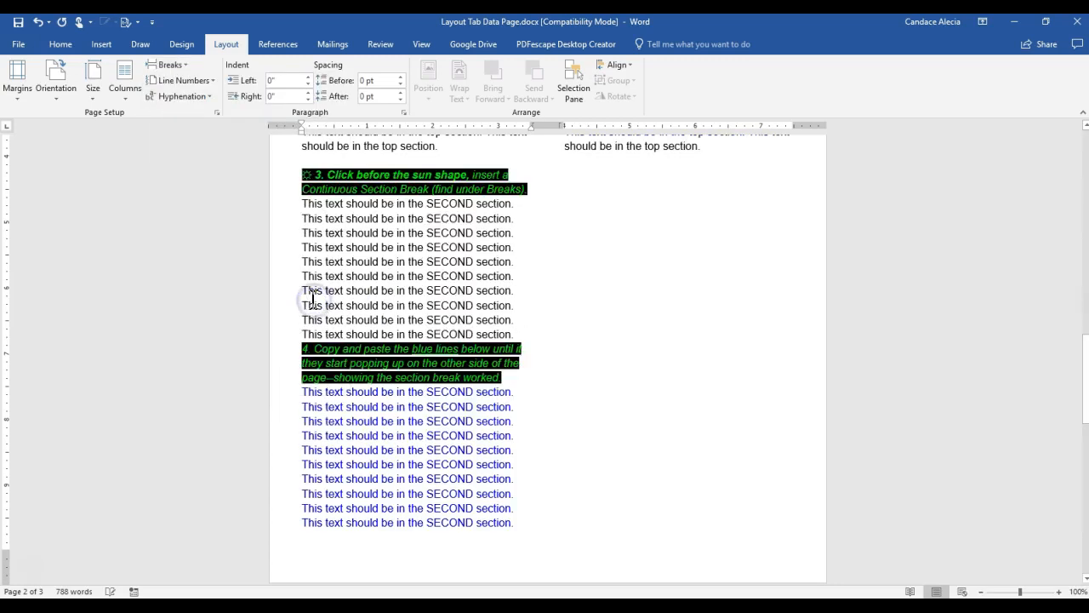
Show the paragraph marks and examine the continuous section break between the top section and instruction 3 on page 2
scroll(262, 413, "up", 8)
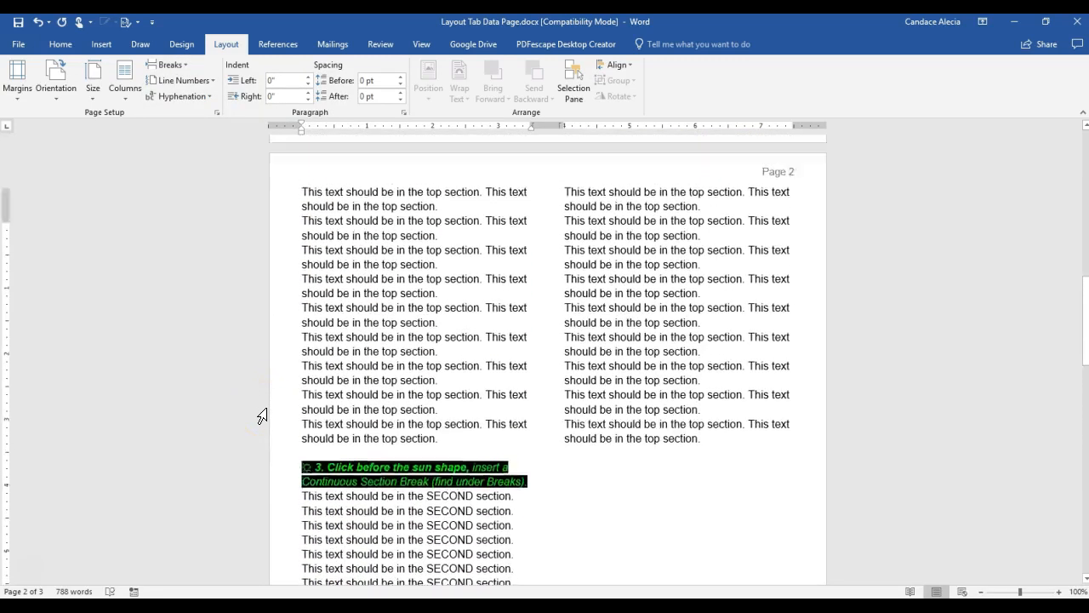
scroll(462, 487, "down", 4)
scroll(579, 508, "up", 2)
scroll(579, 508, "up", 1)
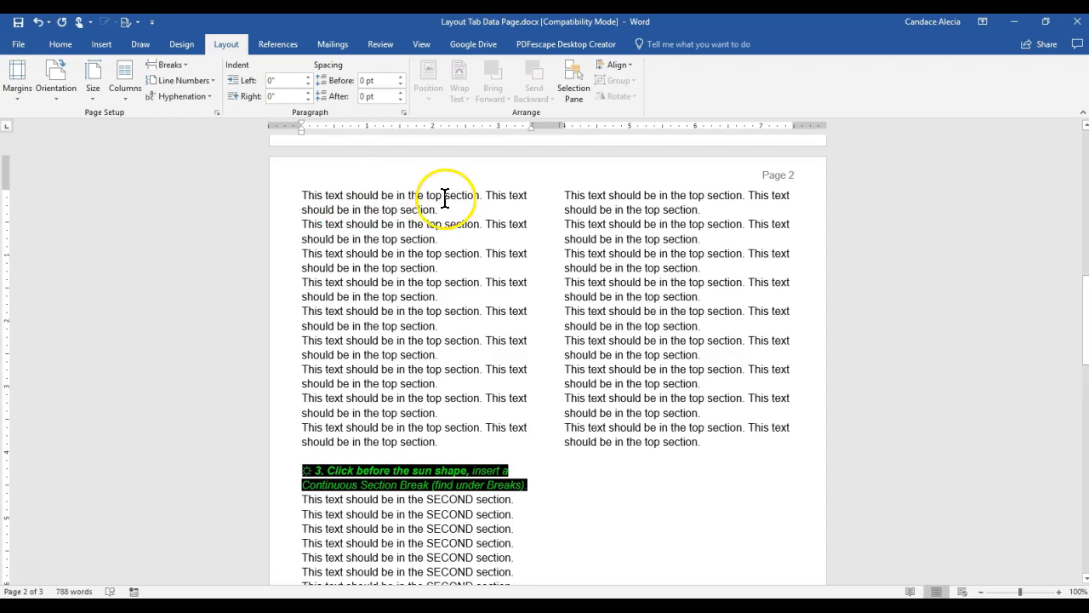
scroll(700, 421, "down", 2)
scroll(328, 474, "down", 3)
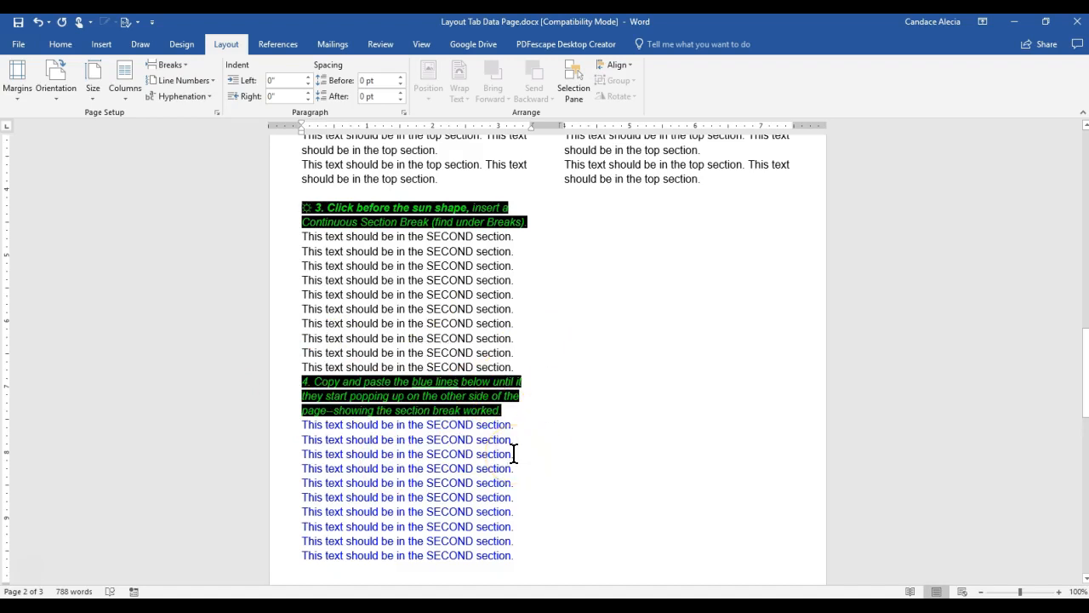
scroll(306, 331, "up", 1)
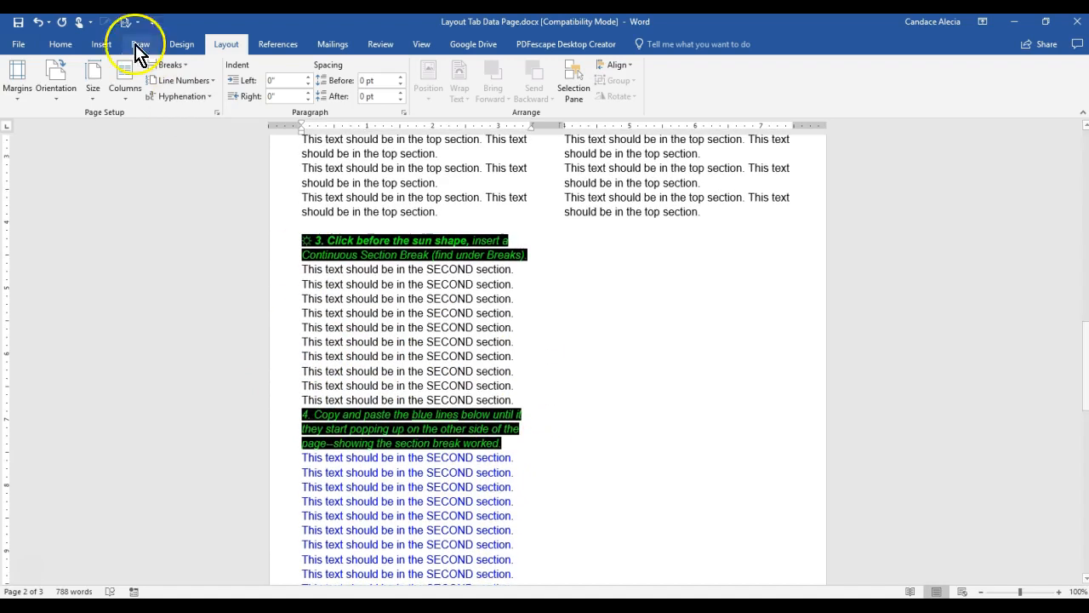
left_click(60, 43)
left_click(429, 68)
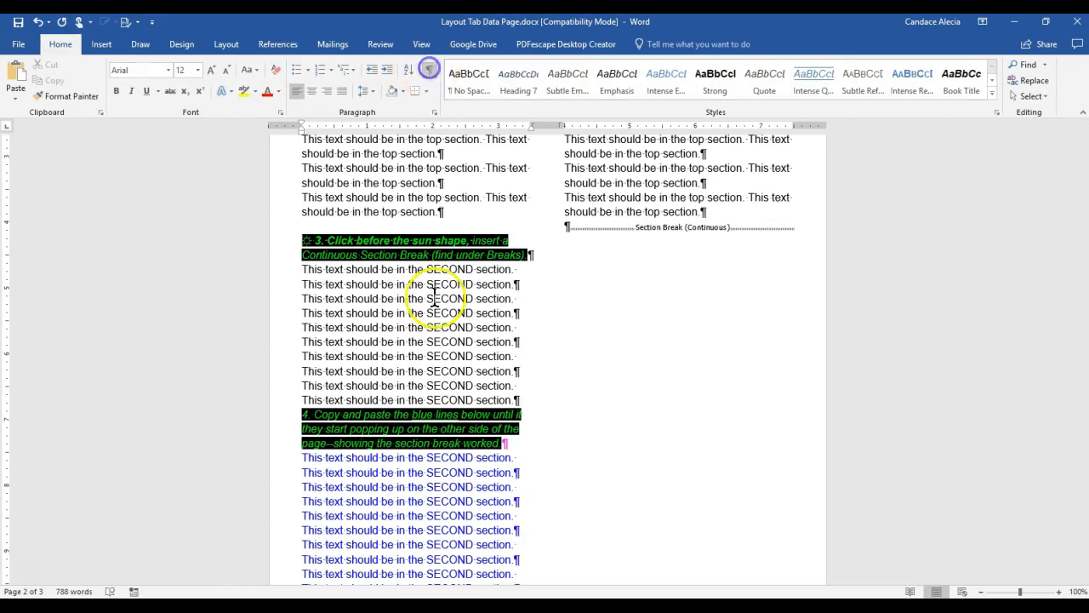
scroll(434, 414, "up", 3)
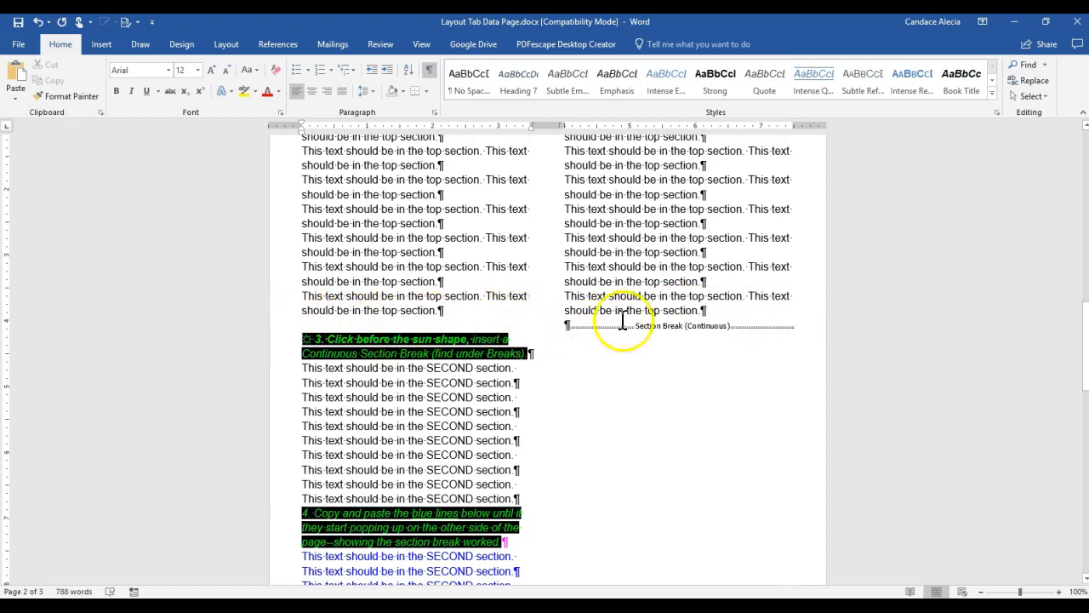
scroll(341, 365, "down", 5)
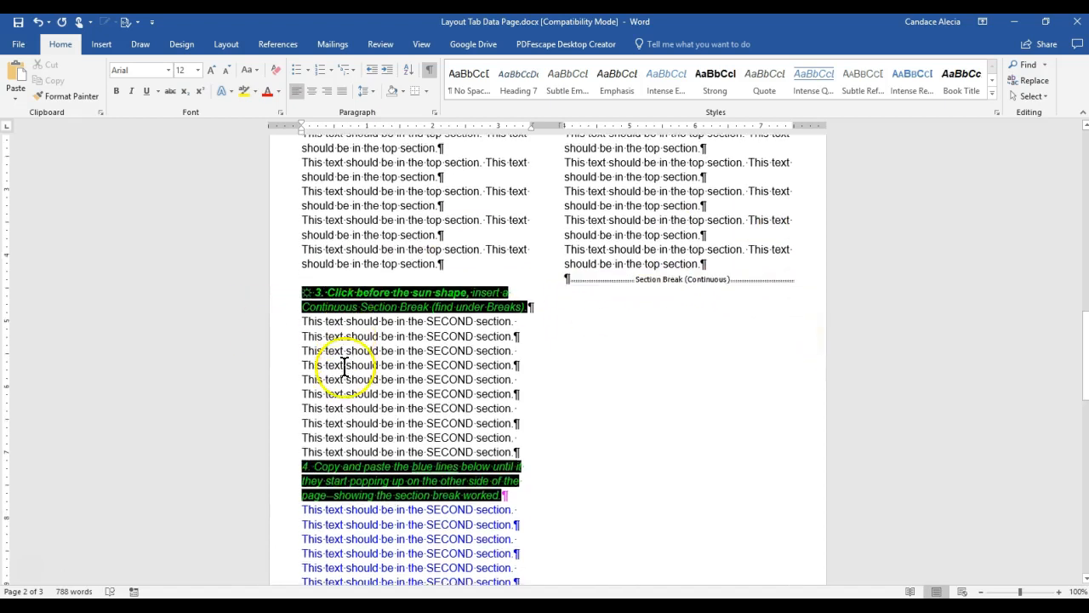
Copy the blue SECOND section lines below instruction 4 and paste them once after the last blue line, before the page break
scroll(277, 349, "up", 1)
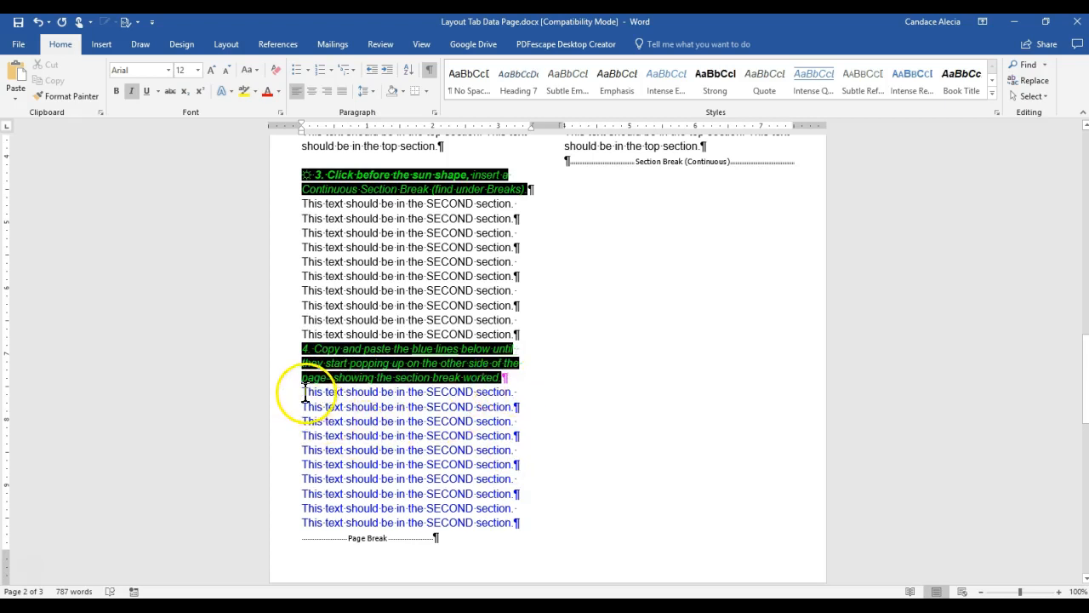
left_click_drag(304, 392, 523, 523)
key("ctrl+c")
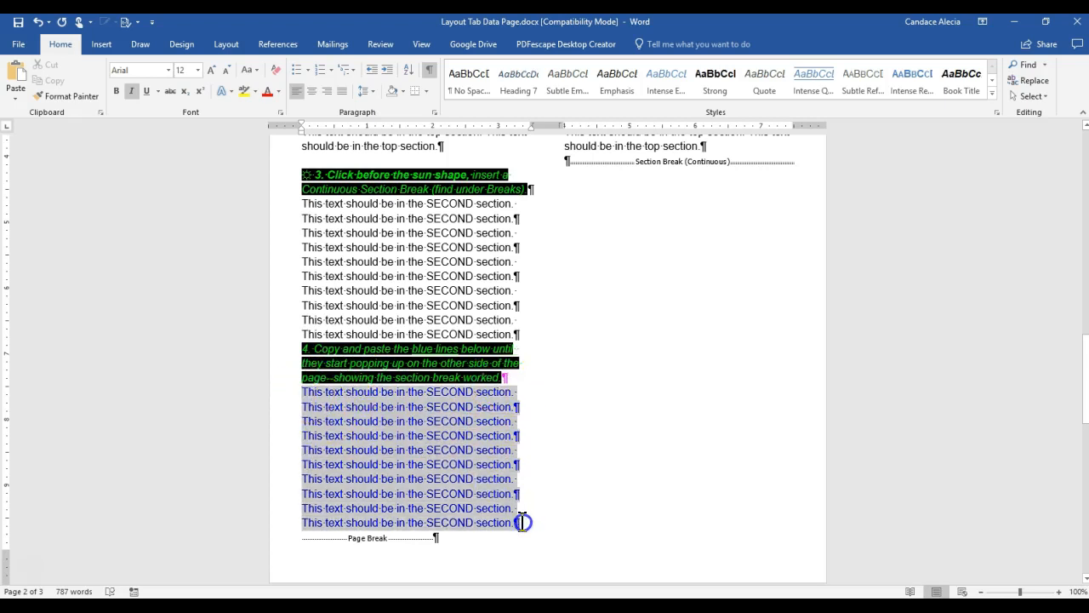
left_click(521, 524)
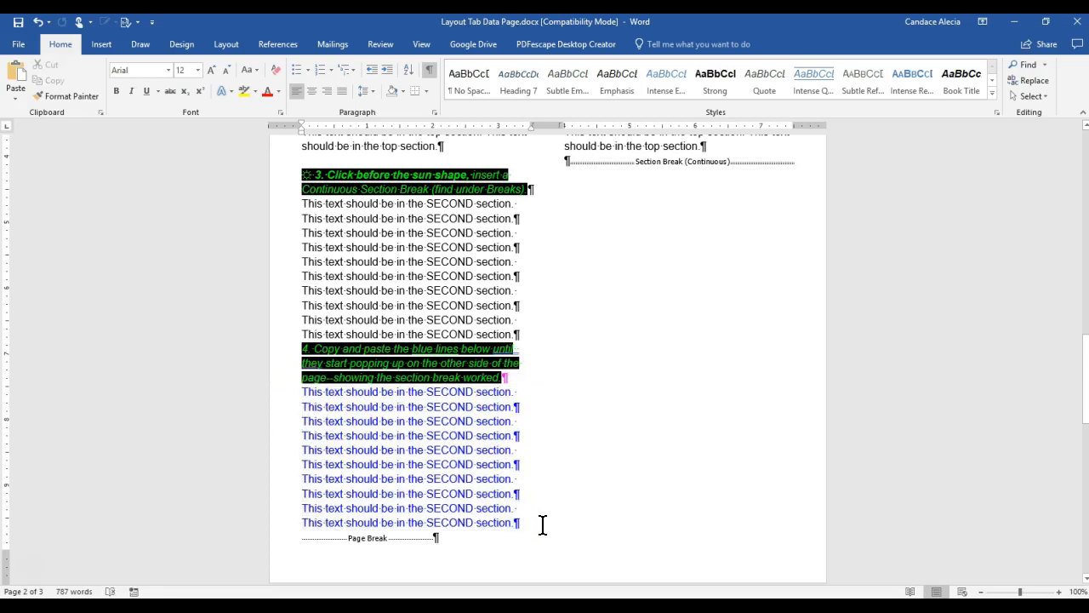
key("ctrl+v")
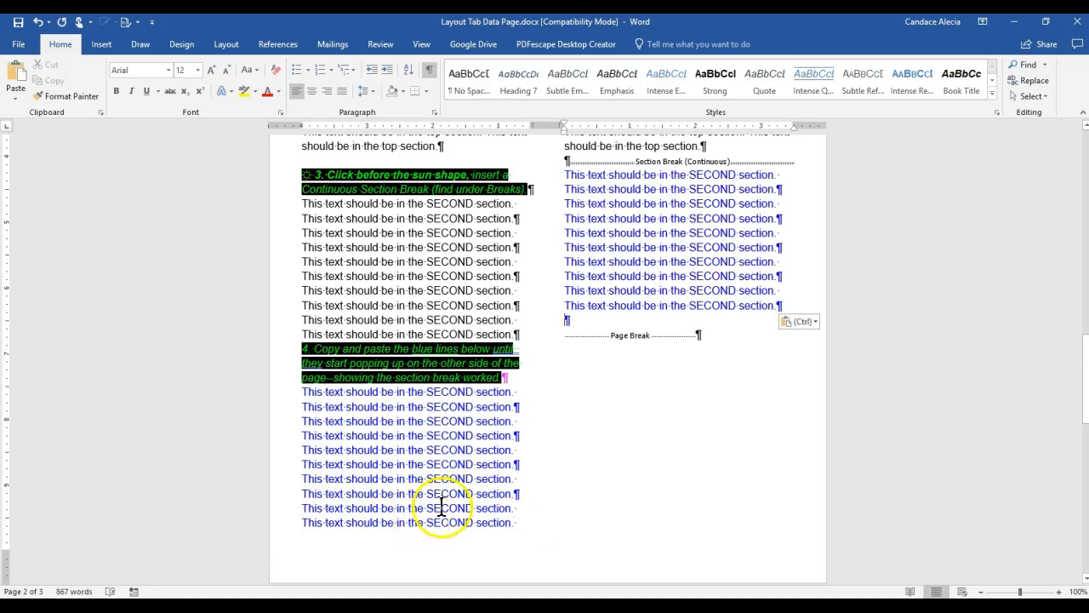
Review how the pasted blue lines flow around the section break on page 2, and hide the paragraph marks
scroll(519, 434, "up", 3)
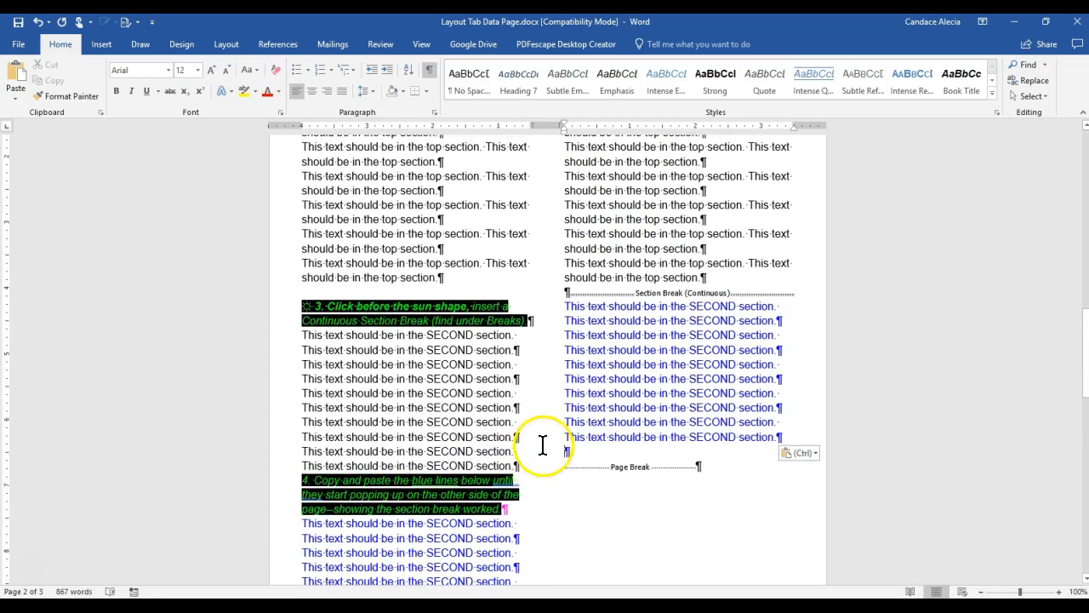
scroll(528, 417, "down", 8)
scroll(511, 442, "up", 4)
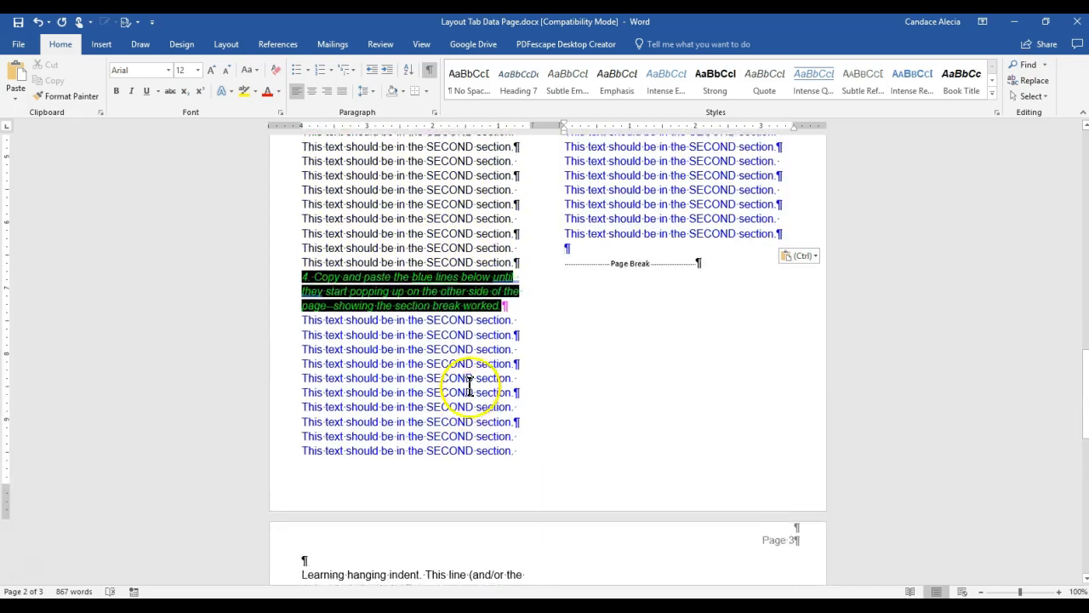
scroll(469, 385, "up", 4)
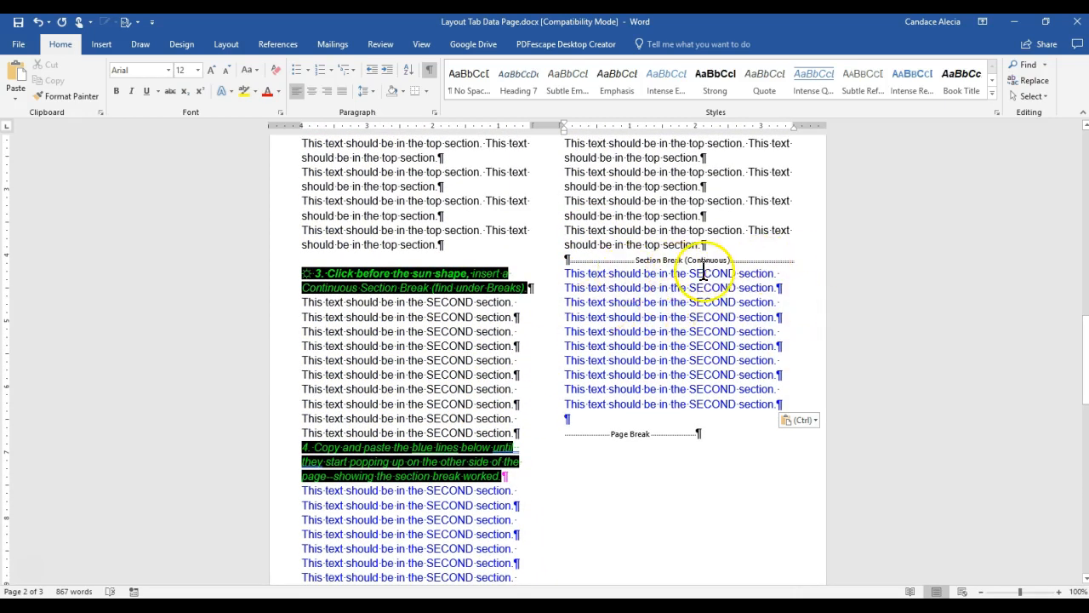
scroll(549, 383, "down", 2)
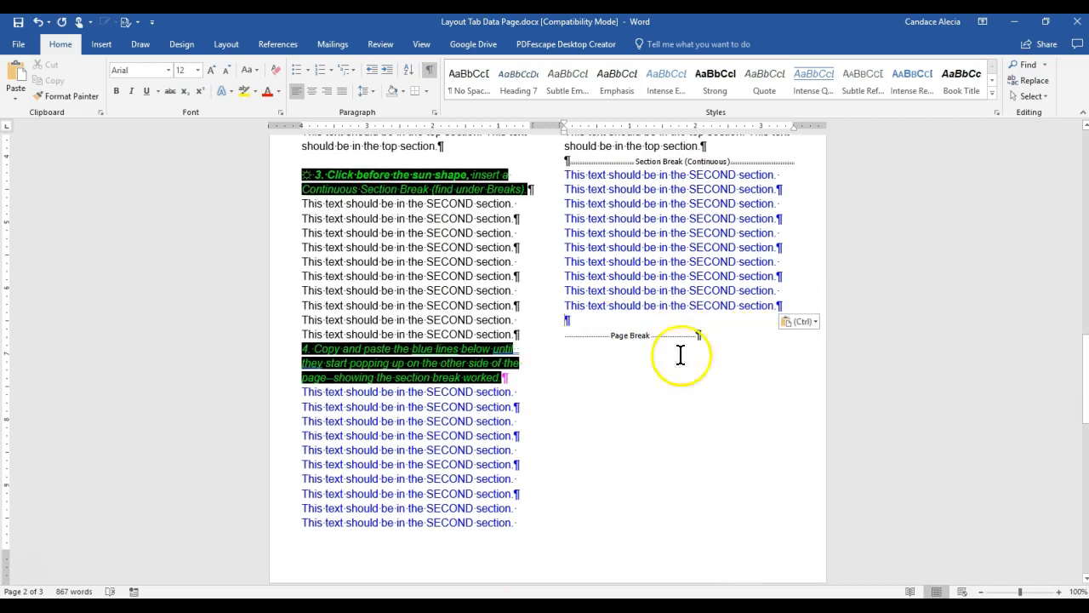
scroll(724, 401, "up", 5)
scroll(567, 479, "up", 4)
scroll(567, 493, "down", 6)
key("ctrl+v")
left_click(429, 69)
Apply a Hanging special indentation of 0.5" to the "Learning hanging indent" paragraph on page 3, placing the cursor before instruction 5's arrow
scroll(693, 410, "down", 6)
scroll(692, 412, "down", 6)
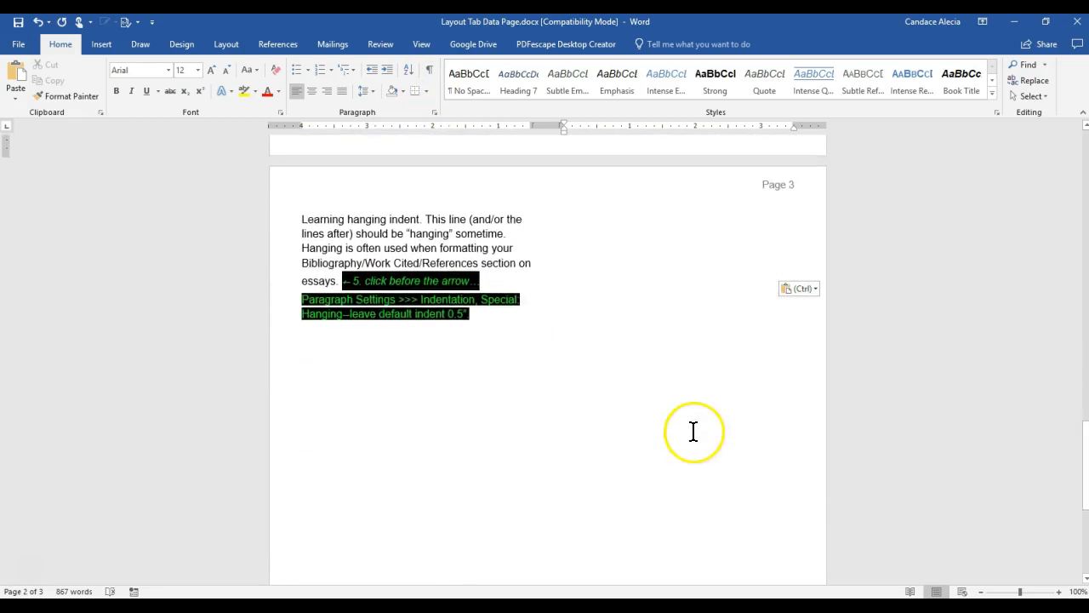
scroll(694, 432, "down", 1)
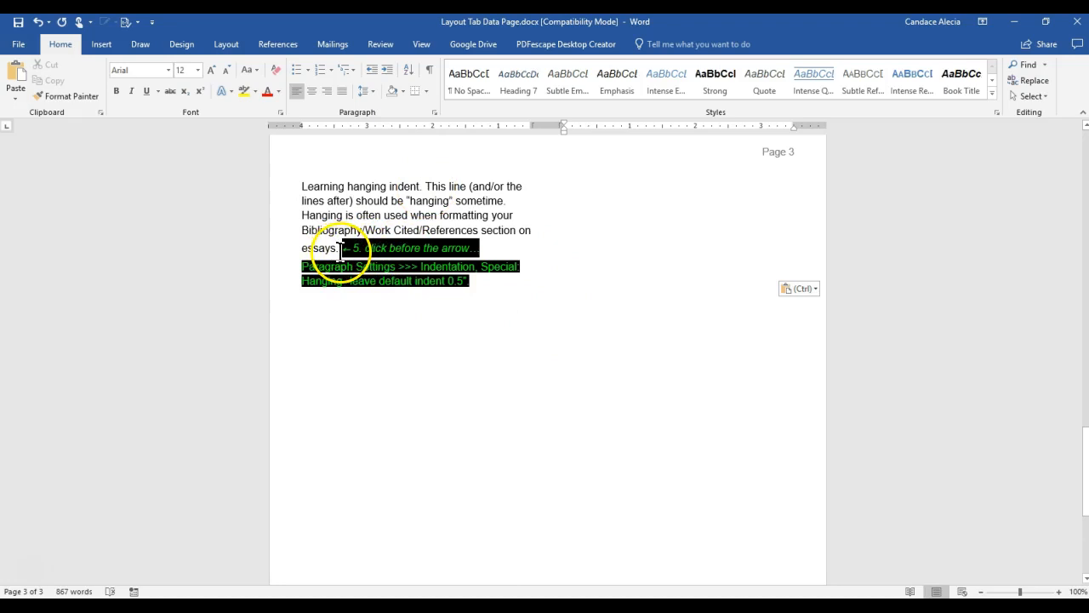
left_click(340, 250)
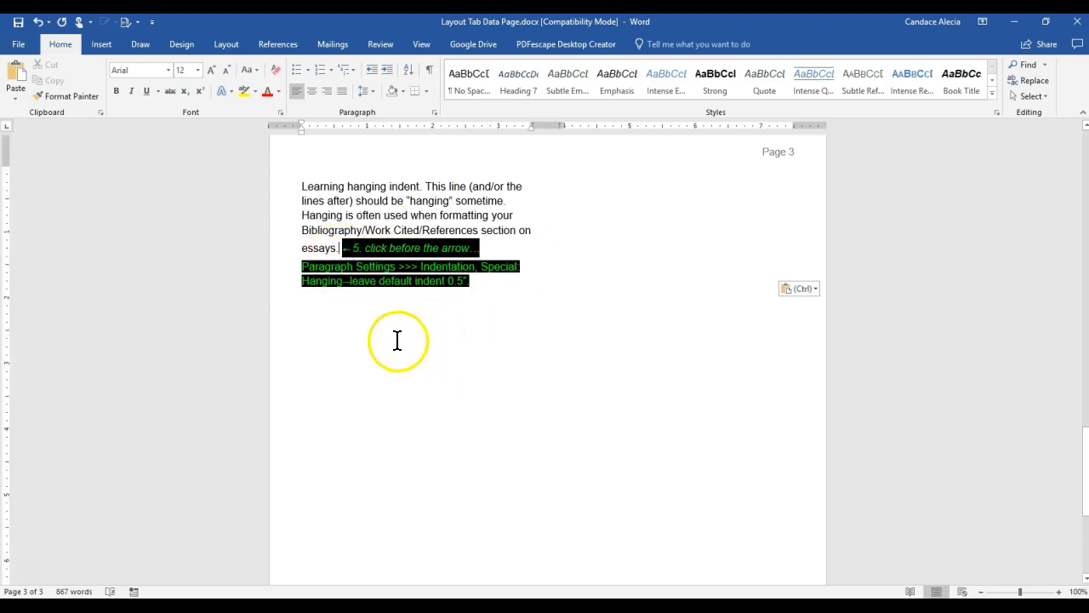
left_click(435, 116)
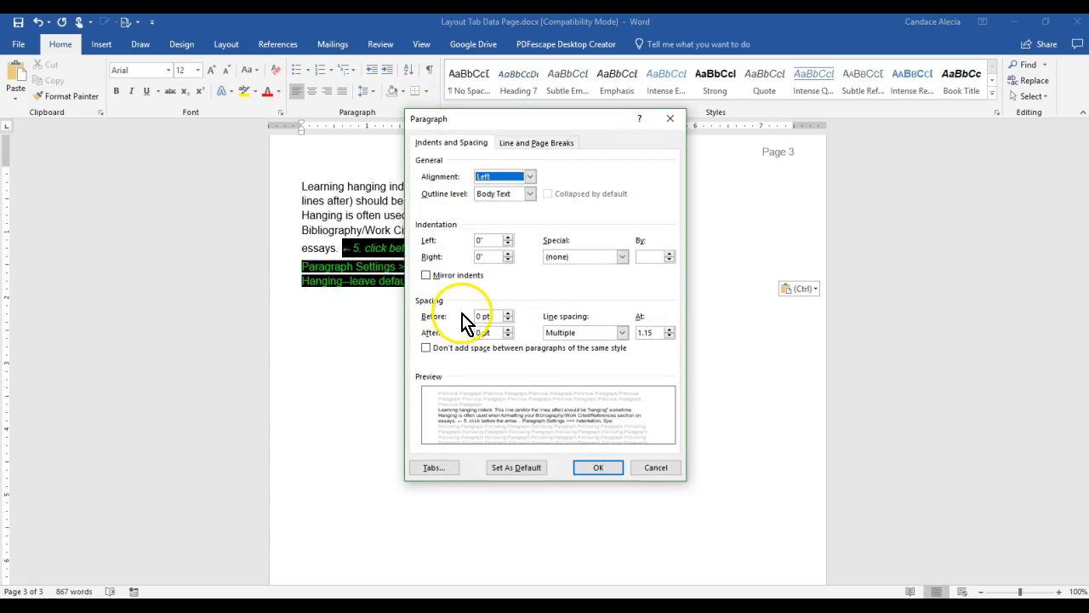
left_click(672, 467)
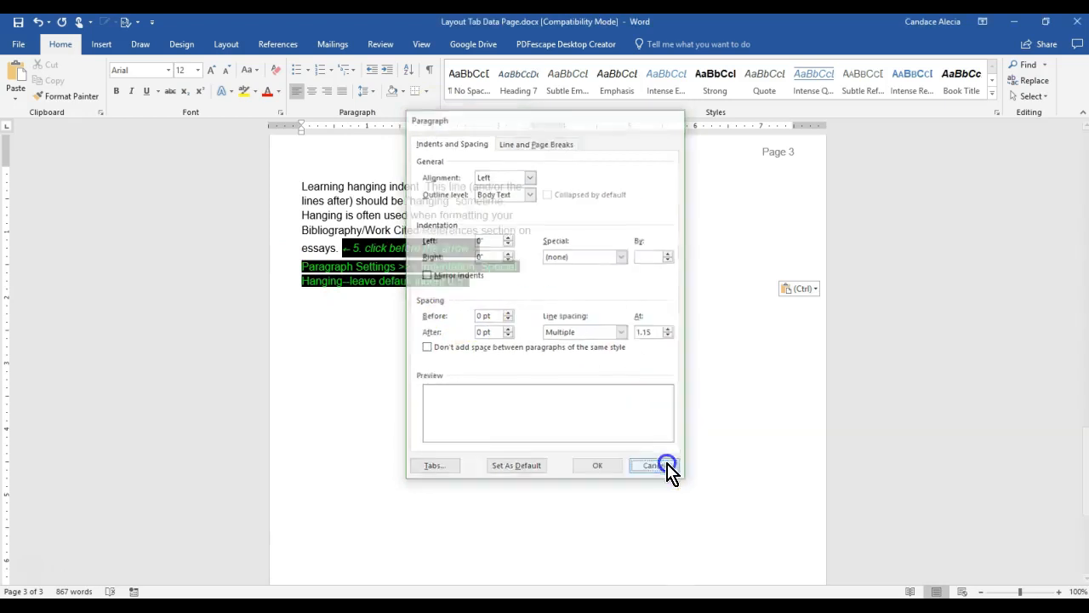
left_click(237, 51)
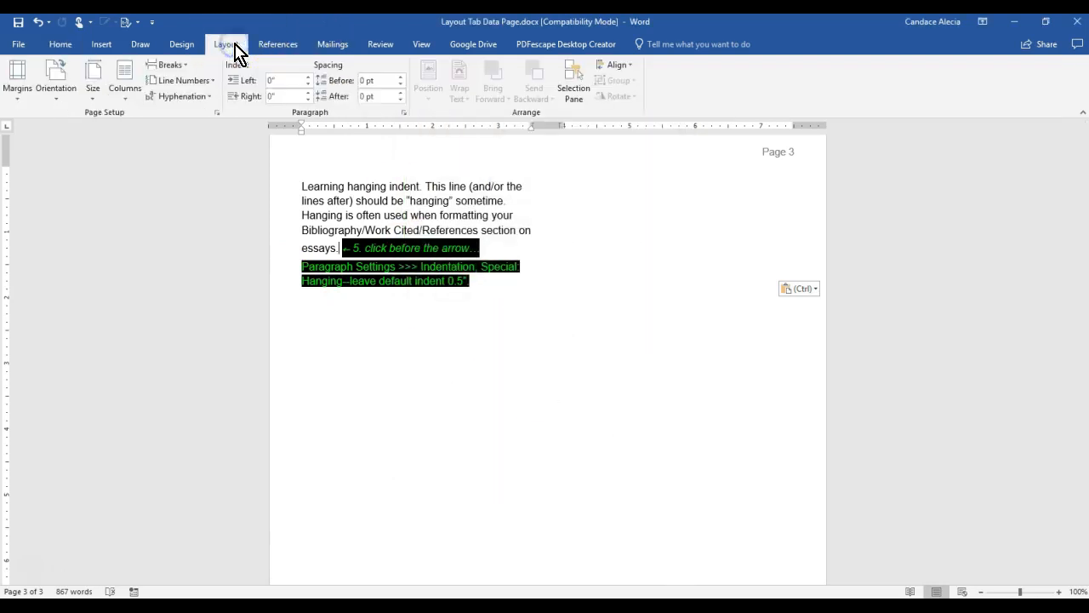
left_click(405, 112)
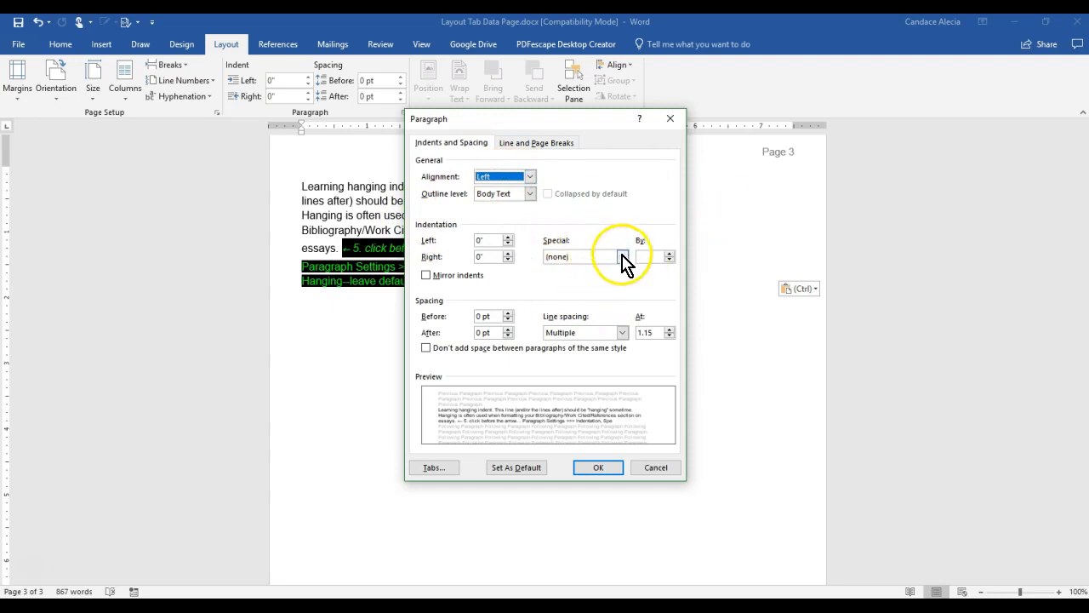
left_click(622, 256)
left_click(616, 287)
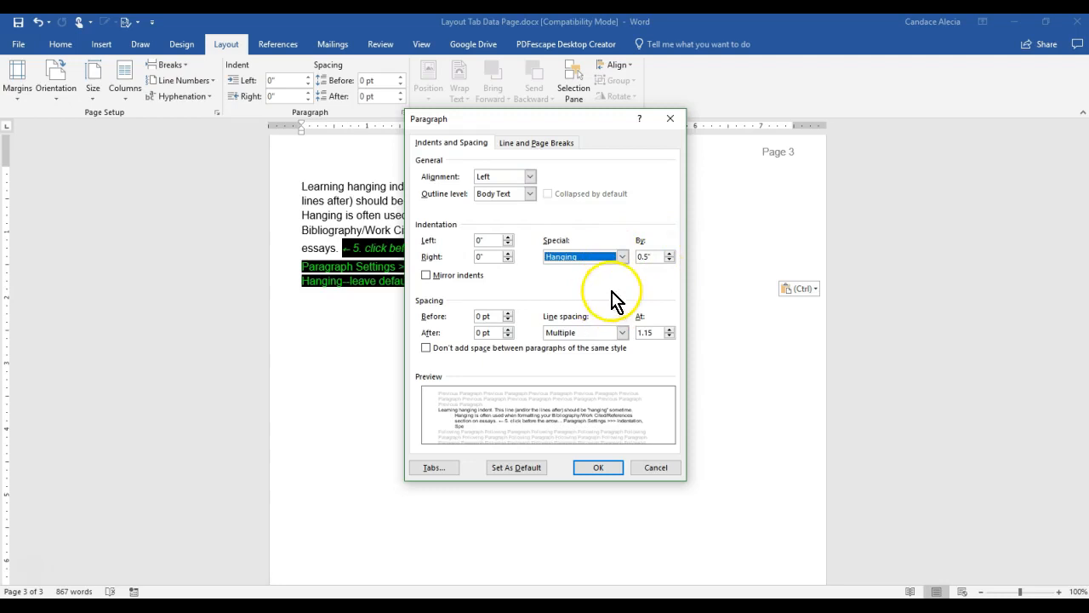
left_click(599, 469)
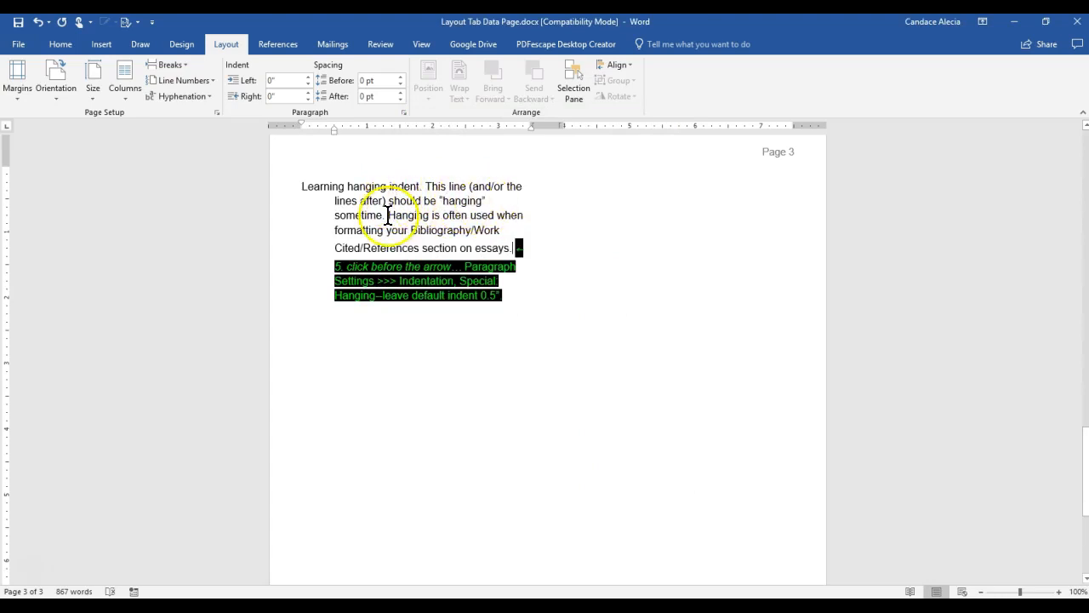
Check the hanging paragraph's text, and zoom the document out to 60% to review all three pages together
left_click_drag(388, 215, 515, 248)
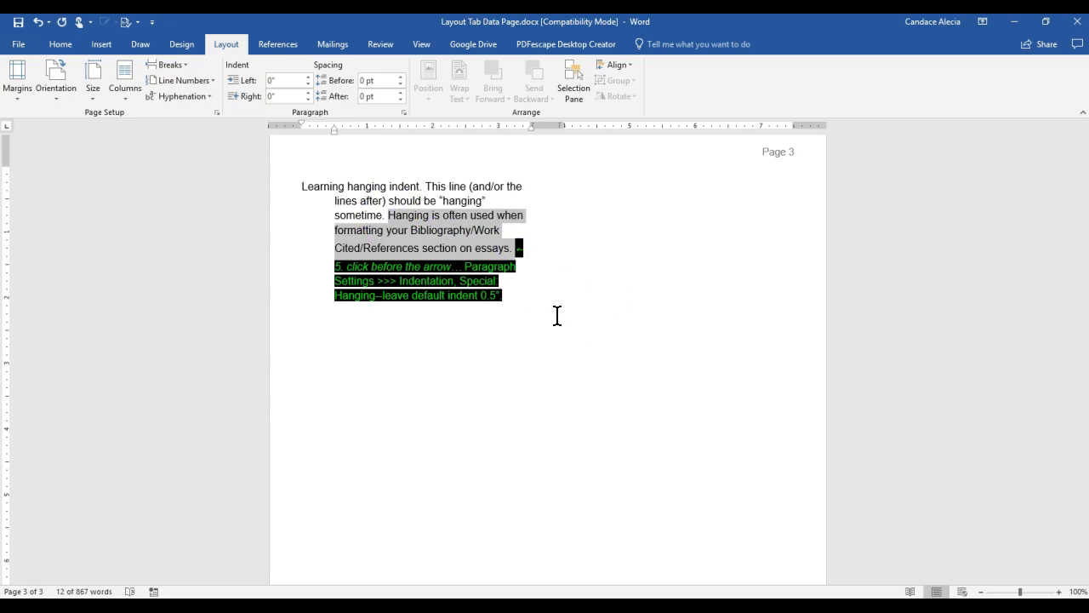
left_click(557, 316)
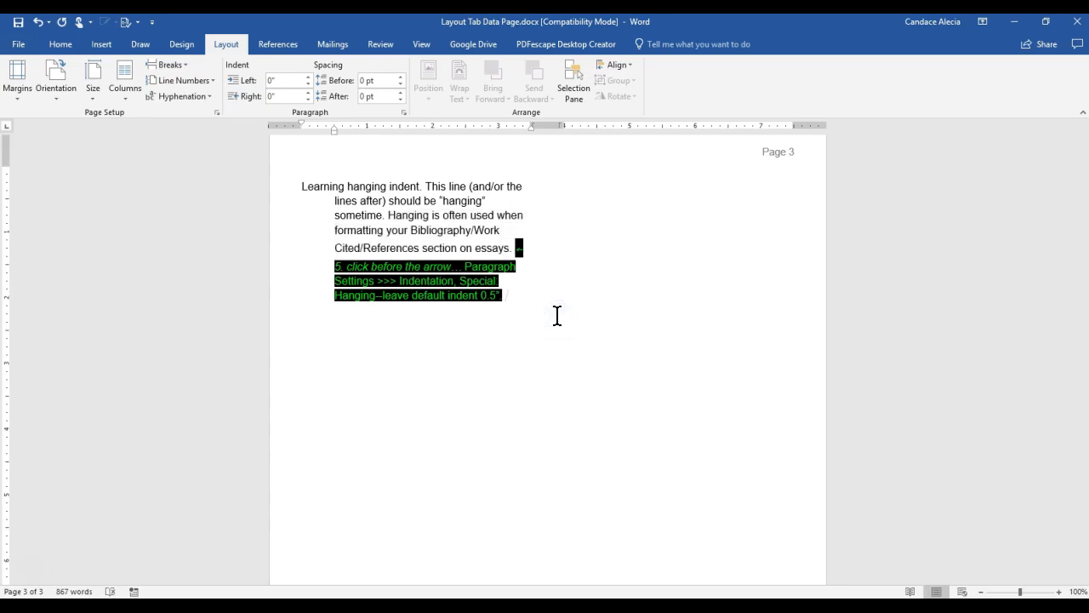
scroll(557, 316, "up", 1)
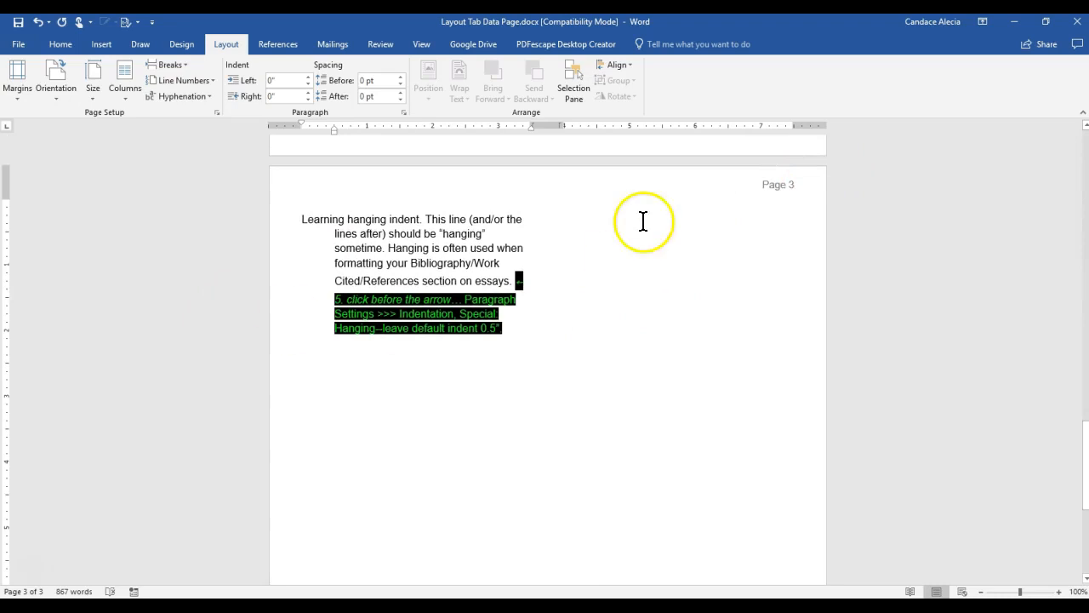
left_click(984, 591)
left_click(984, 591)
left_click(984, 591)
left_click(983, 591)
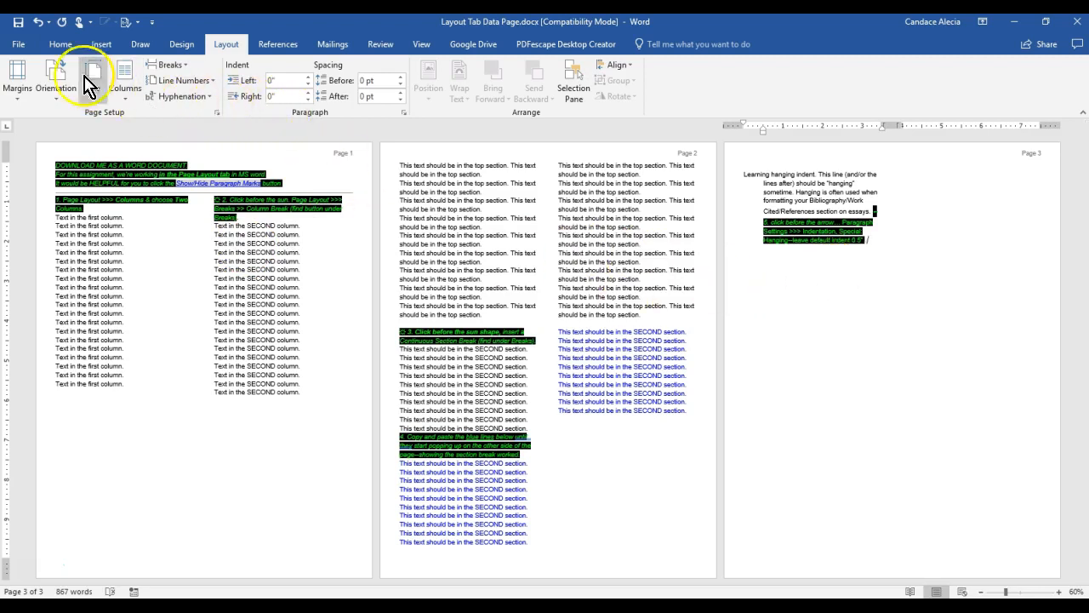
left_click(825, 383)
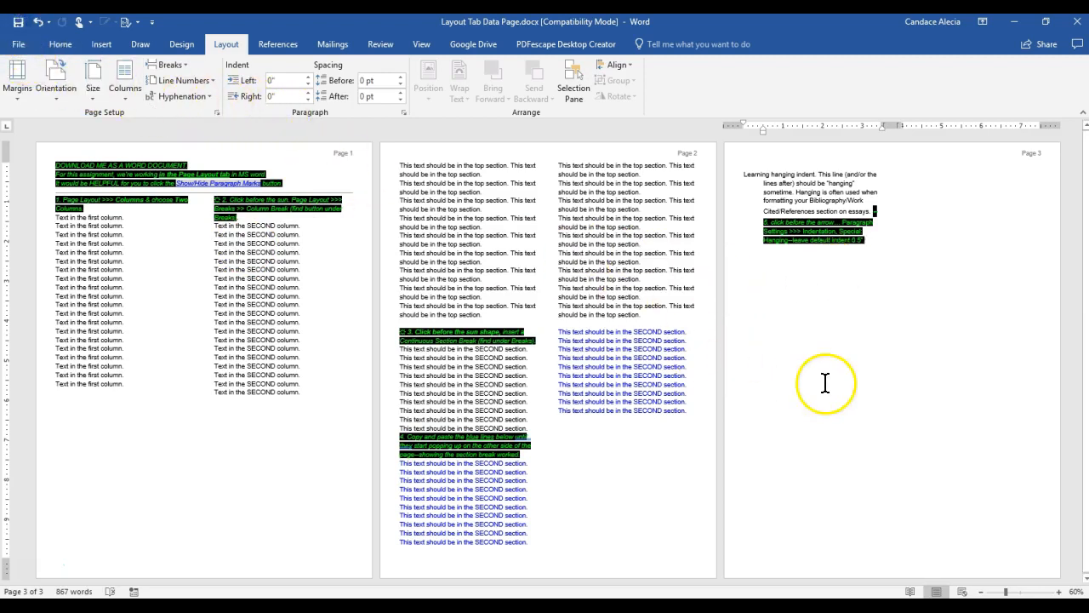